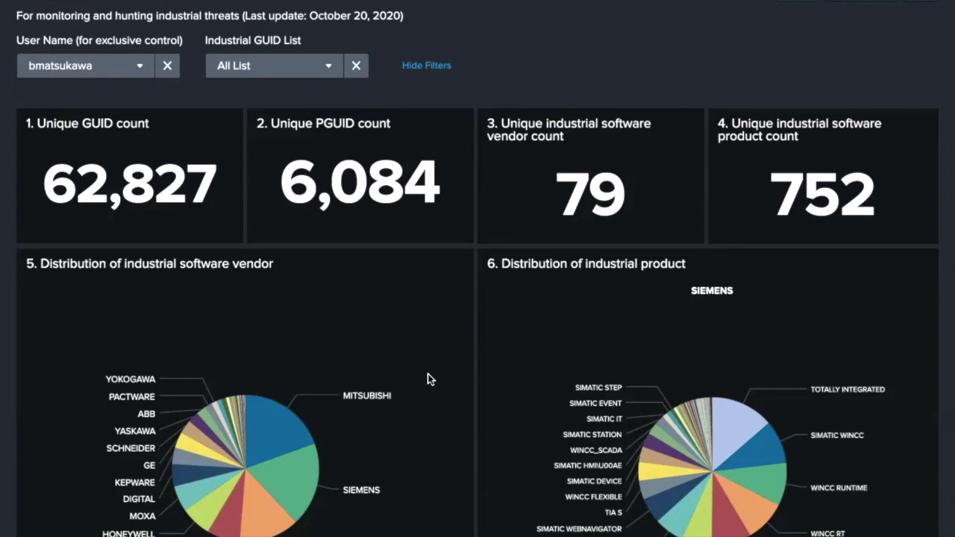
Inspect the Mitsubishi, Siemens and Rockwell shares in the industrial software vendor distribution chart
scroll(428, 379, "down", 1)
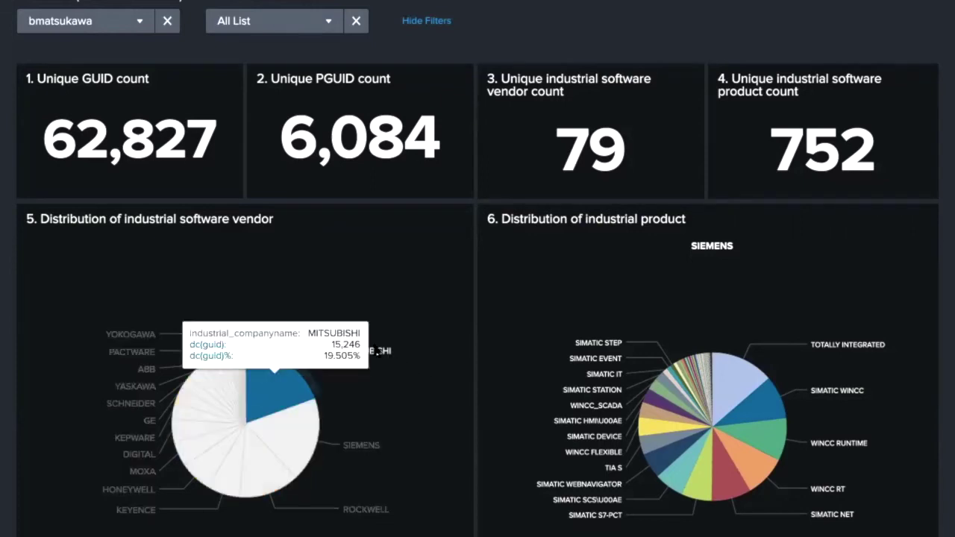
mouse_move(371, 357)
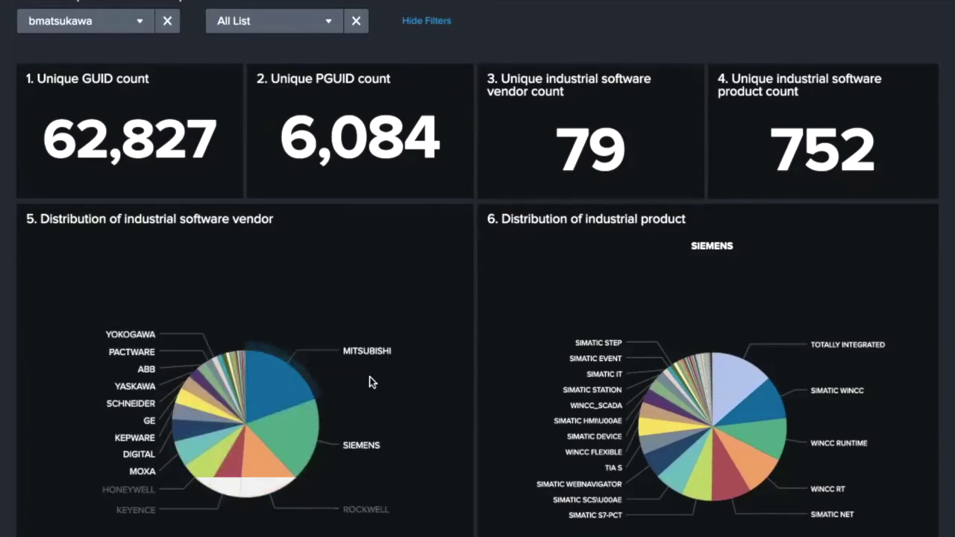
mouse_move(364, 447)
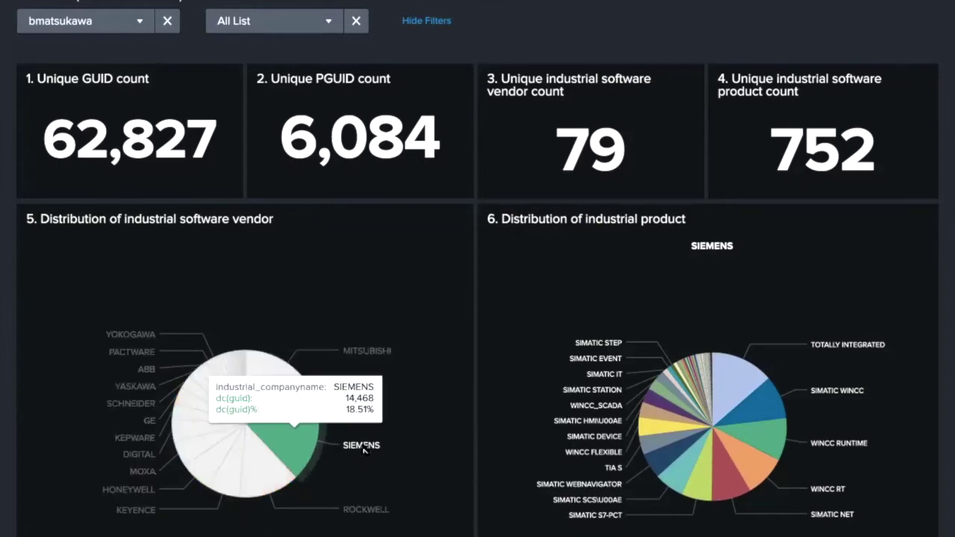
mouse_move(364, 510)
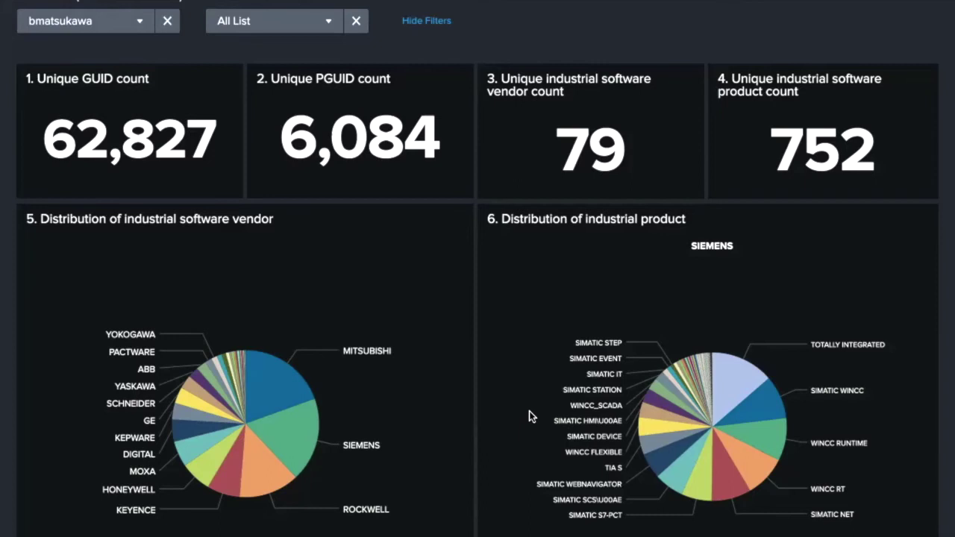
Browse the industrial product distribution charts backwards from Siemens through Schneider and Rockwell to Pilz
scroll(529, 417, "up", 5)
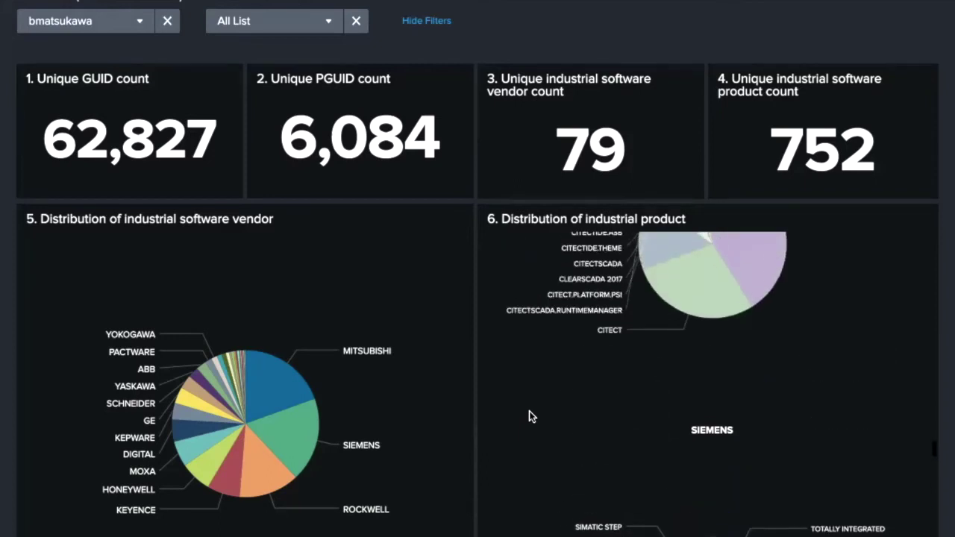
scroll(528, 416, "up", 2)
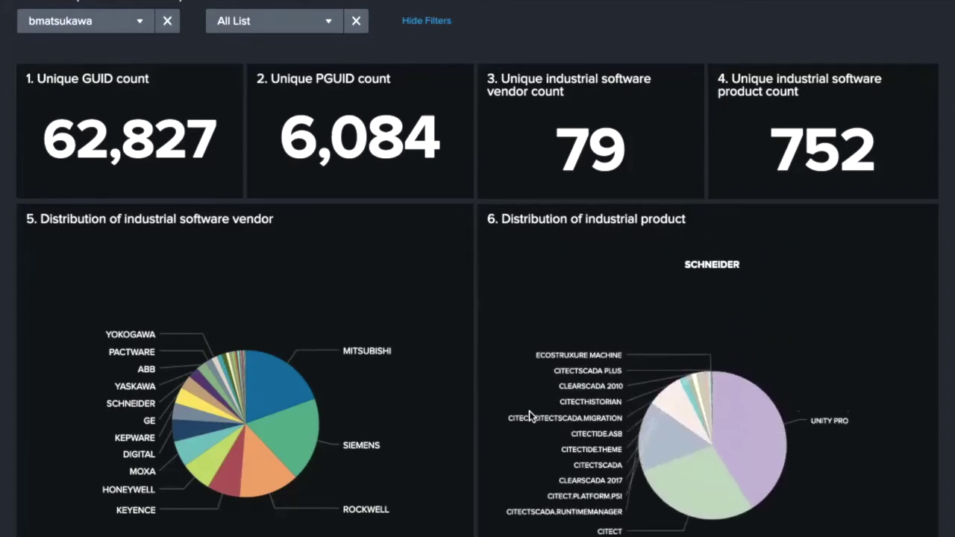
scroll(528, 417, "up", 8)
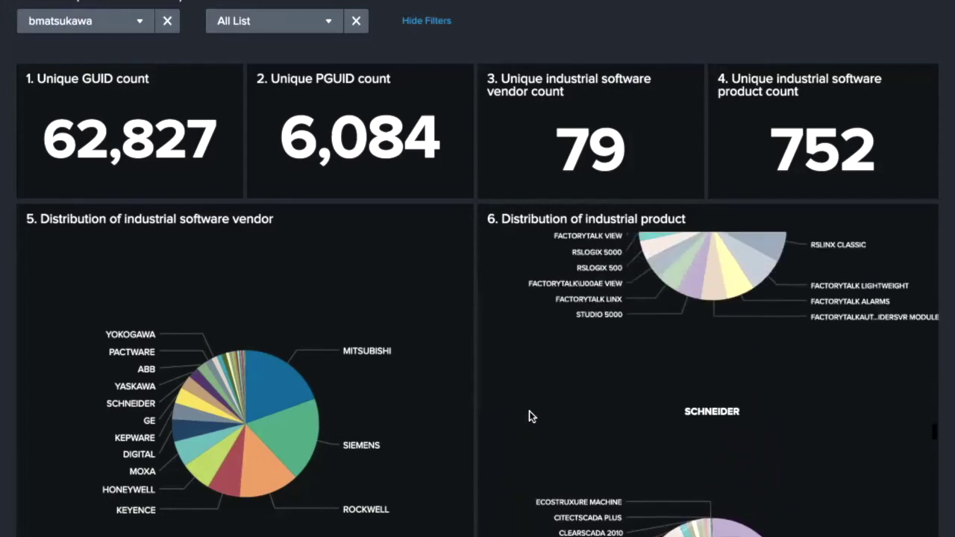
scroll(528, 416, "up", 1)
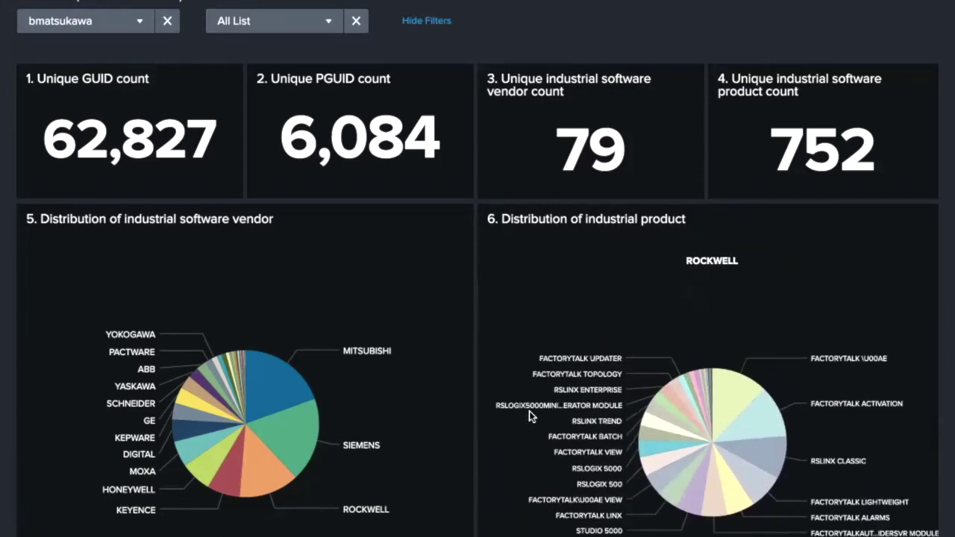
scroll(528, 416, "up", 8)
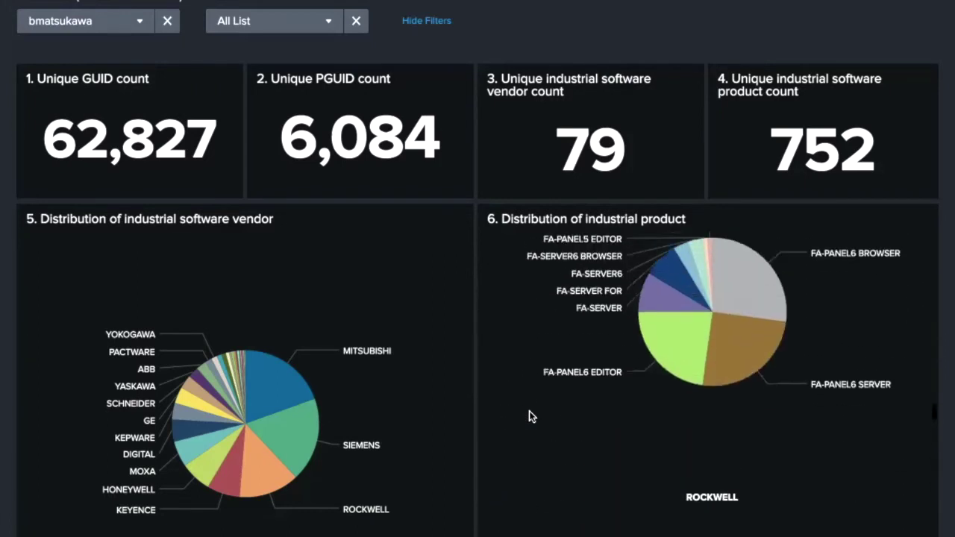
scroll(528, 416, "up", 10)
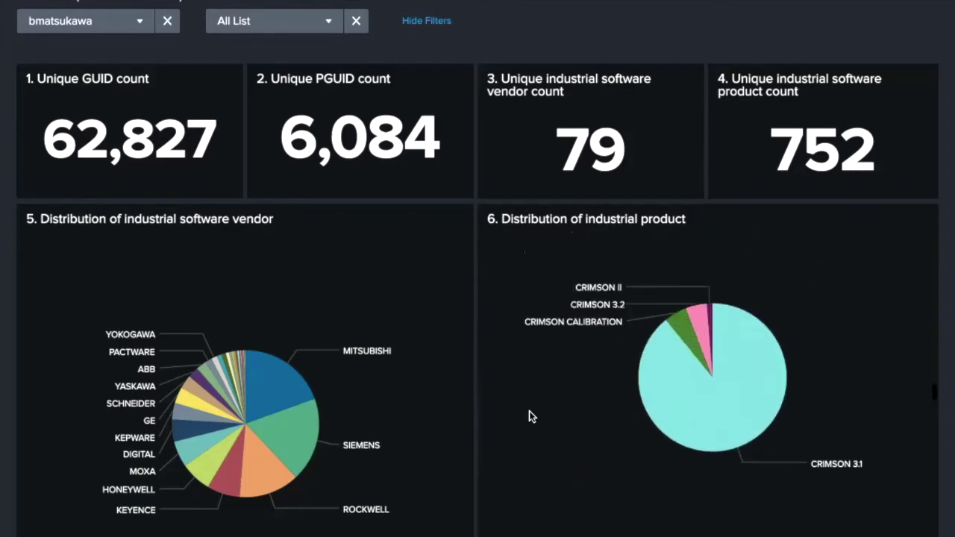
scroll(528, 416, "up", 10)
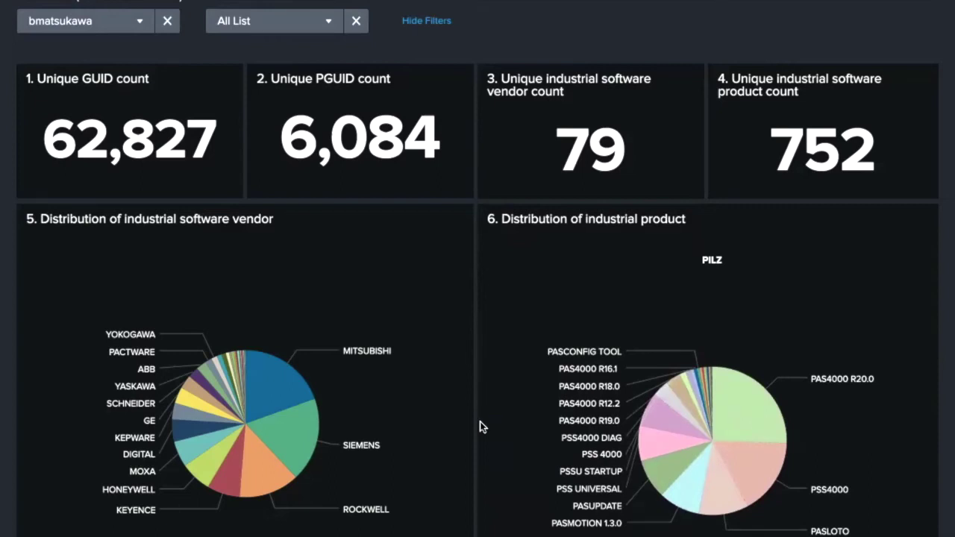
Review the list of all industrial GUIDs and the panels for detection log gathering and log file import
scroll(430, 452, "down", 3)
scroll(433, 456, "down", 3)
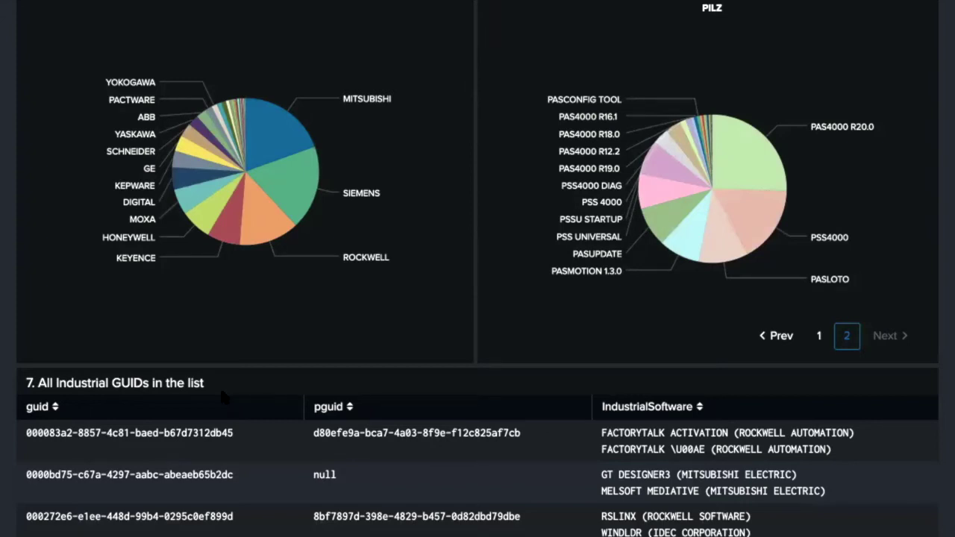
scroll(222, 396, "down", 5)
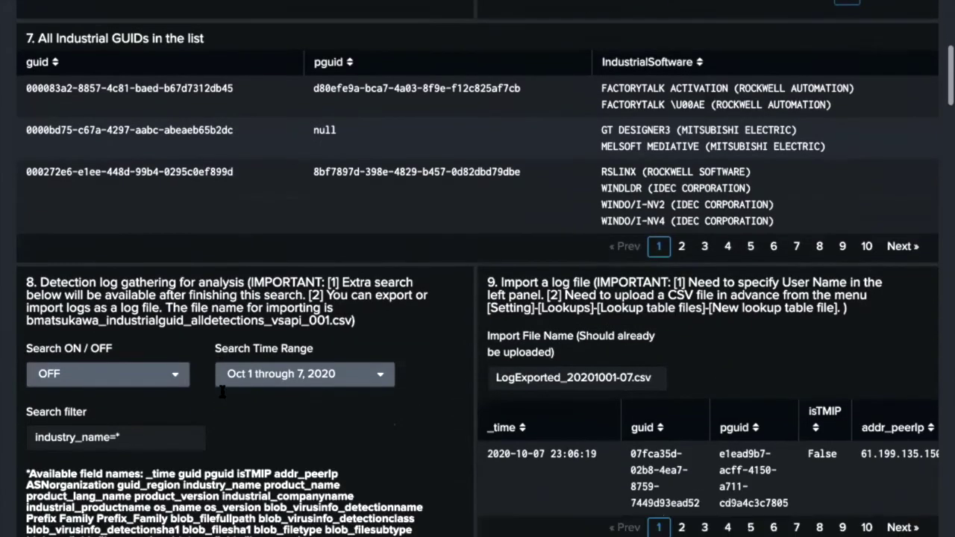
scroll(222, 391, "down", 3)
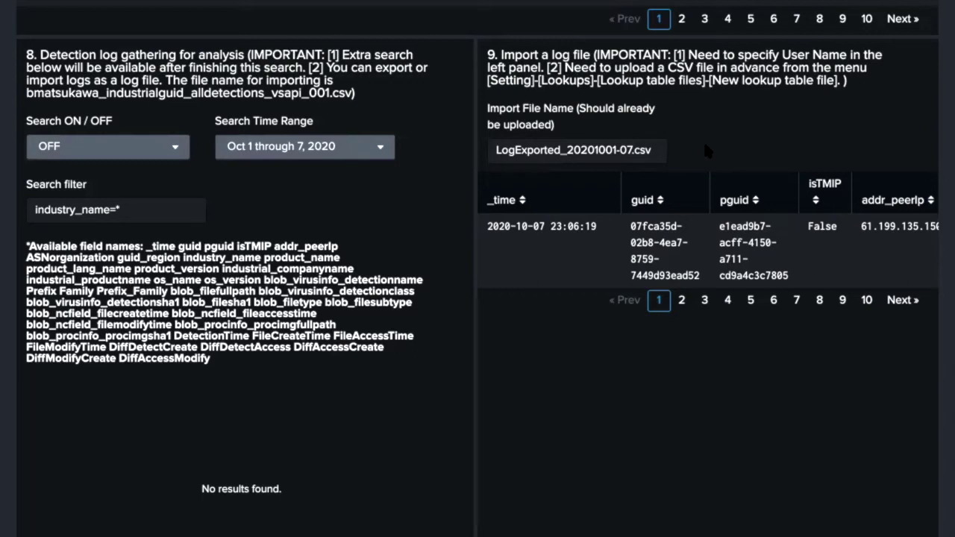
scroll(417, 431, "down", 5)
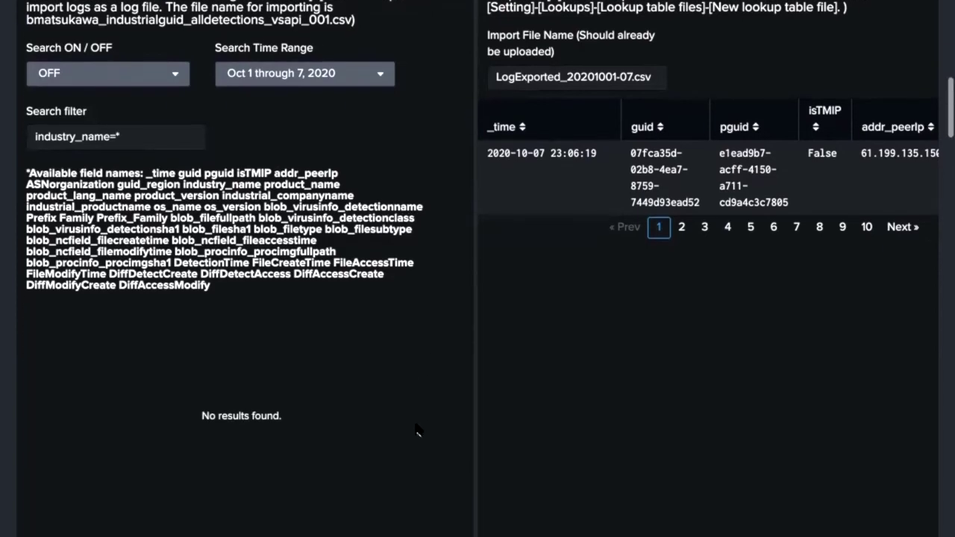
Turn on the search of the Log count panel, keeping the guid=* filter and guid as dedup item
scroll(417, 431, "down", 3)
scroll(417, 431, "down", 3)
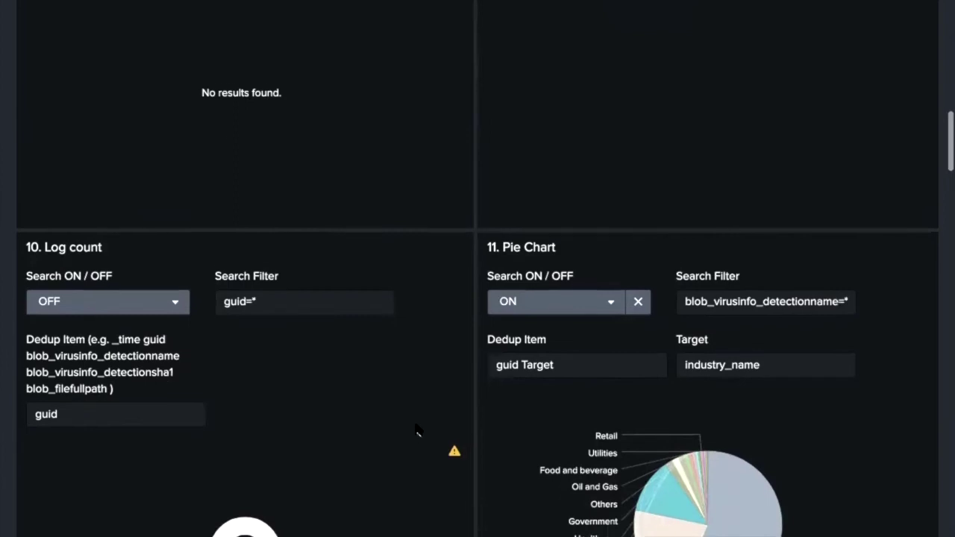
scroll(418, 431, "down", 3)
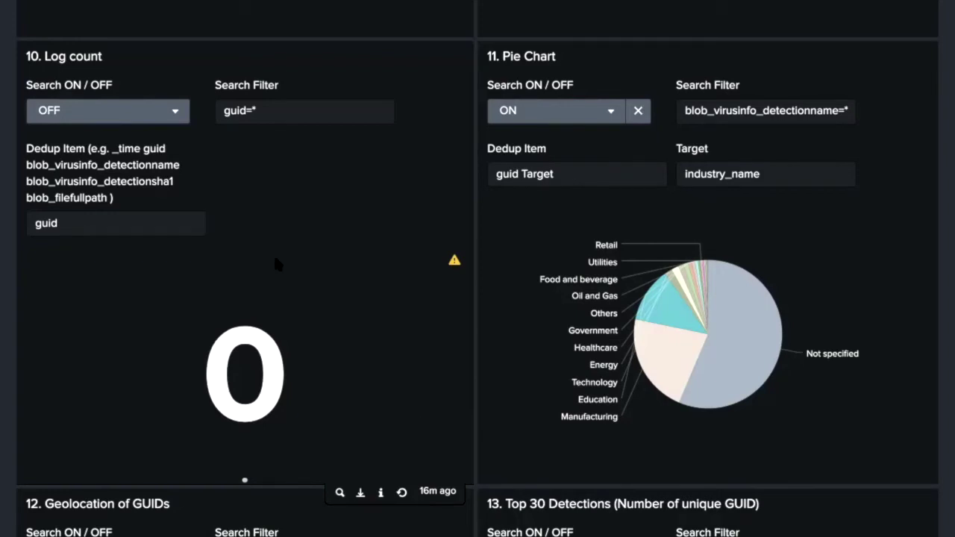
left_click(184, 112)
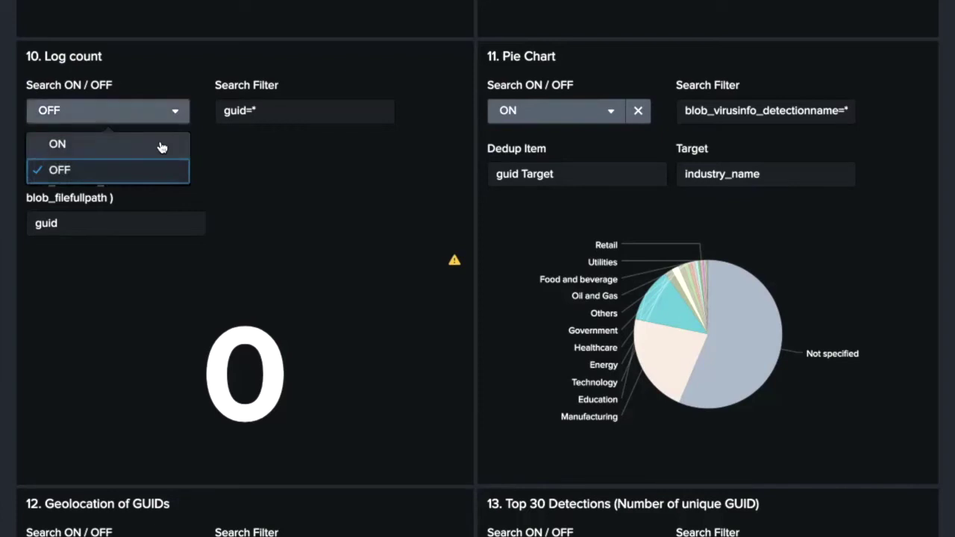
left_click(161, 147)
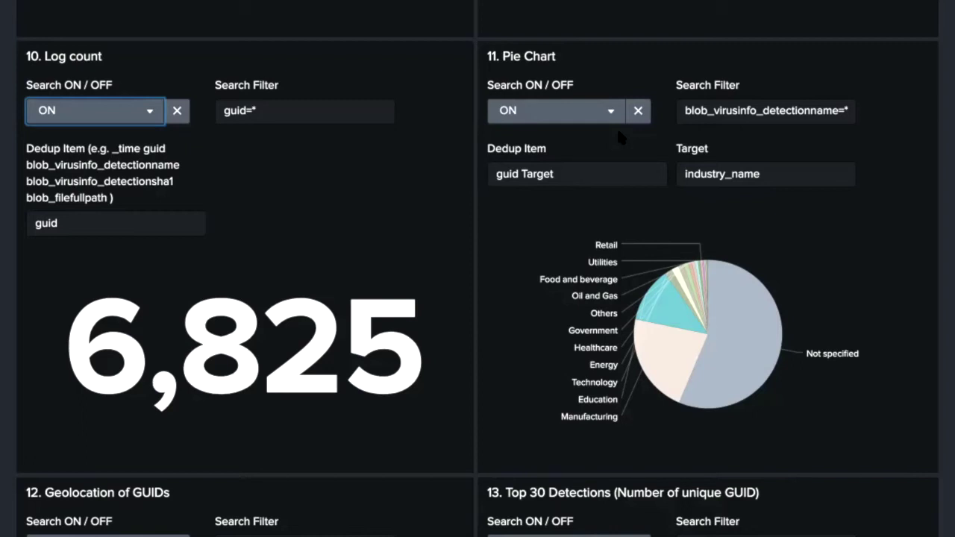
Set the Pie Chart panel's search filter to NOT industry_name="Not specified"
mouse_move(836, 360)
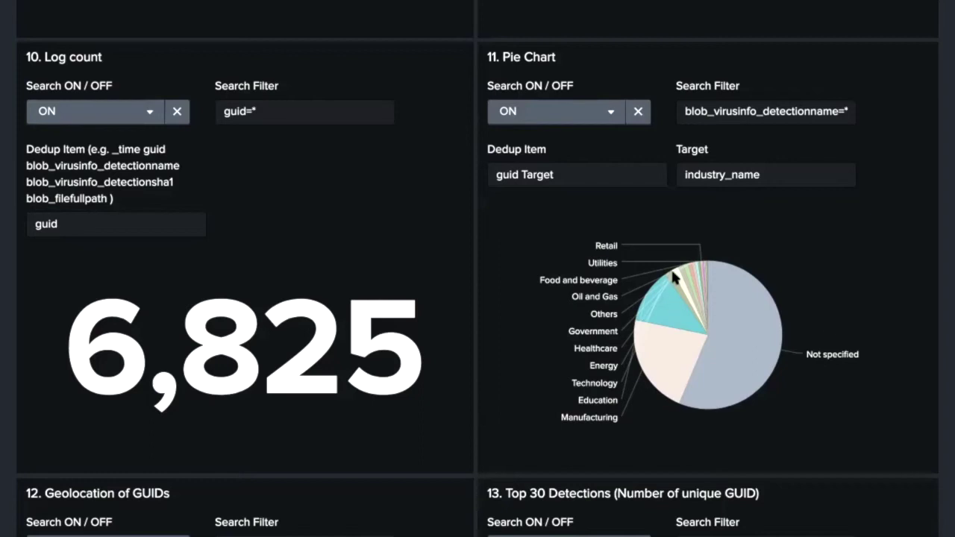
left_click(713, 111)
left_click(739, 119)
key("ctrl+a")
type("industry_name=\"Not specified\"")
key("Return")
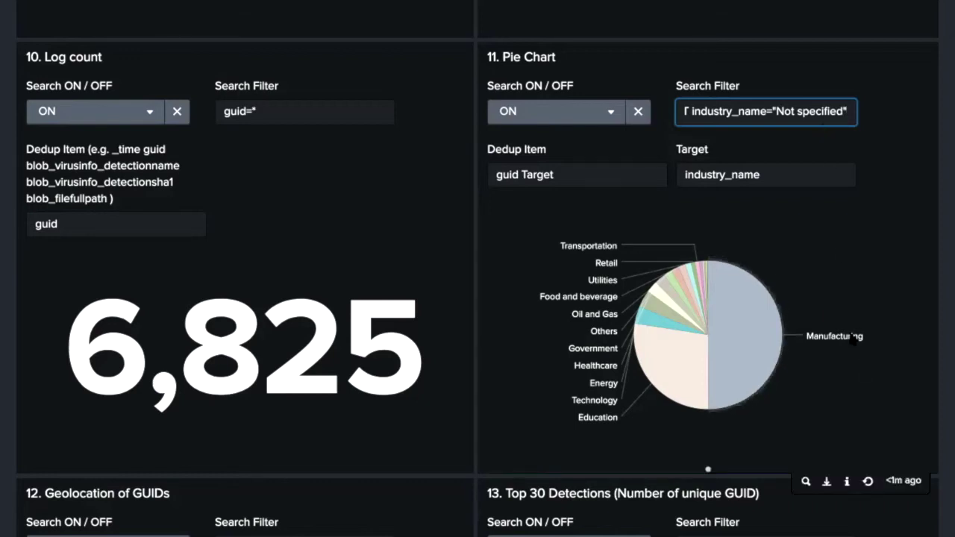
Inspect the industry slices and extend the pie chart's search filter to exclude both the "Not specified" and "Education" industry names
mouse_move(653, 398)
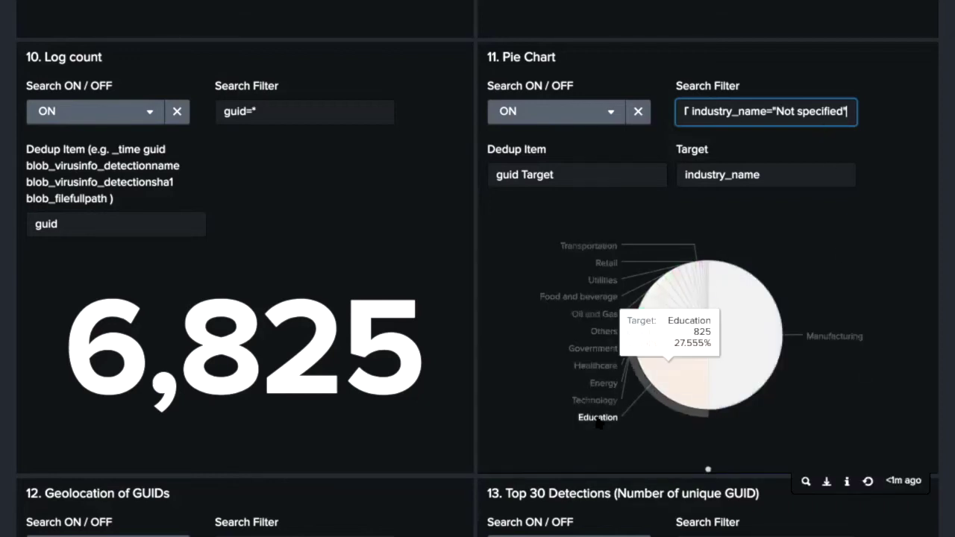
mouse_move(604, 407)
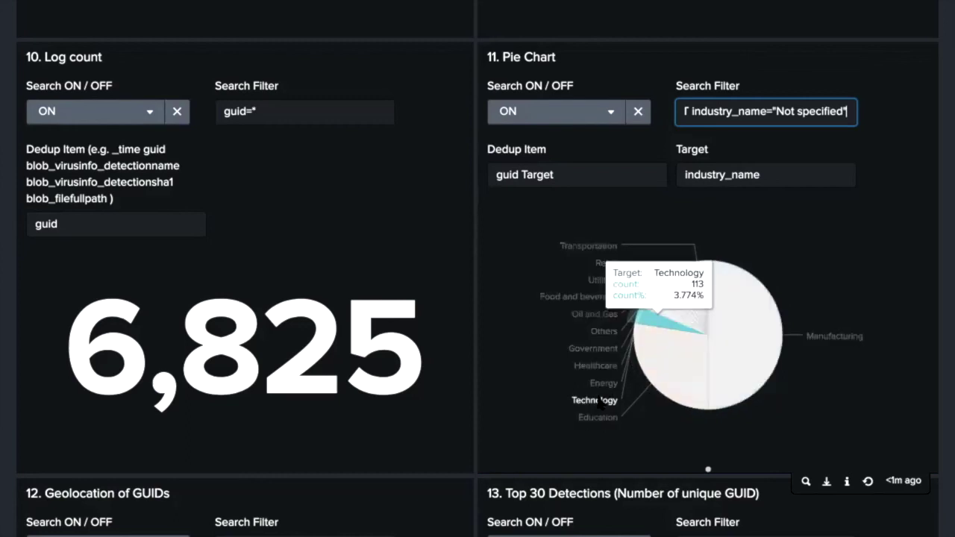
mouse_move(602, 390)
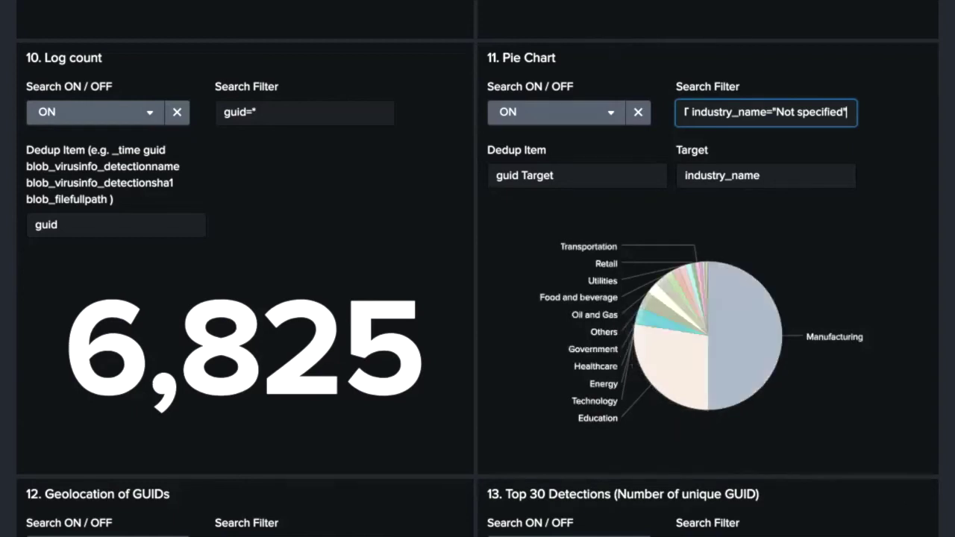
key("Return")
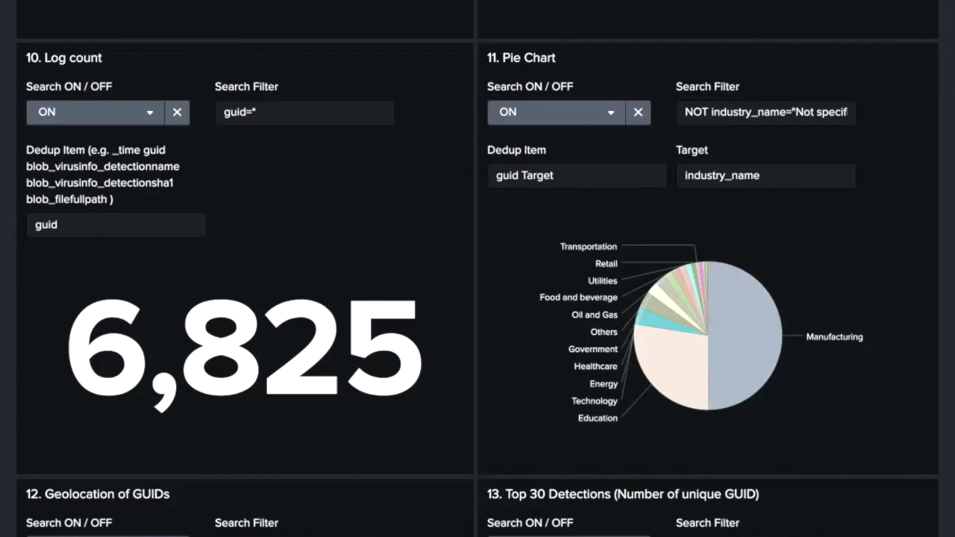
left_click(706, 110)
key("ctrl+a")
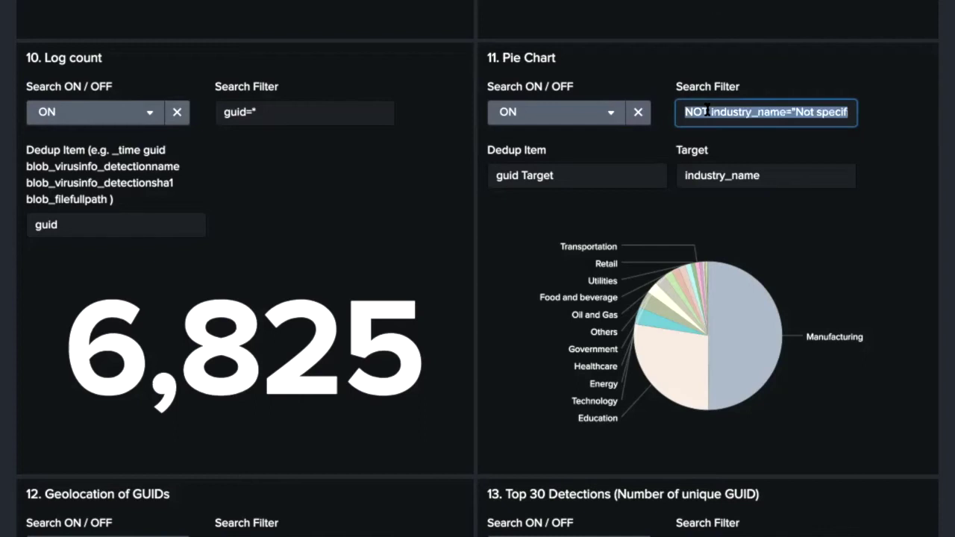
key("ctrl+v")
key("Return")
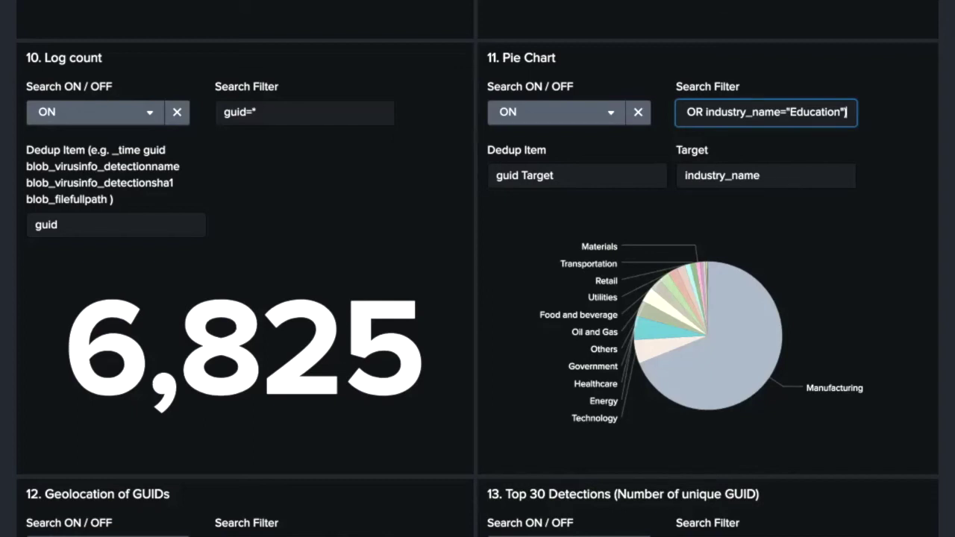
key("Tab")
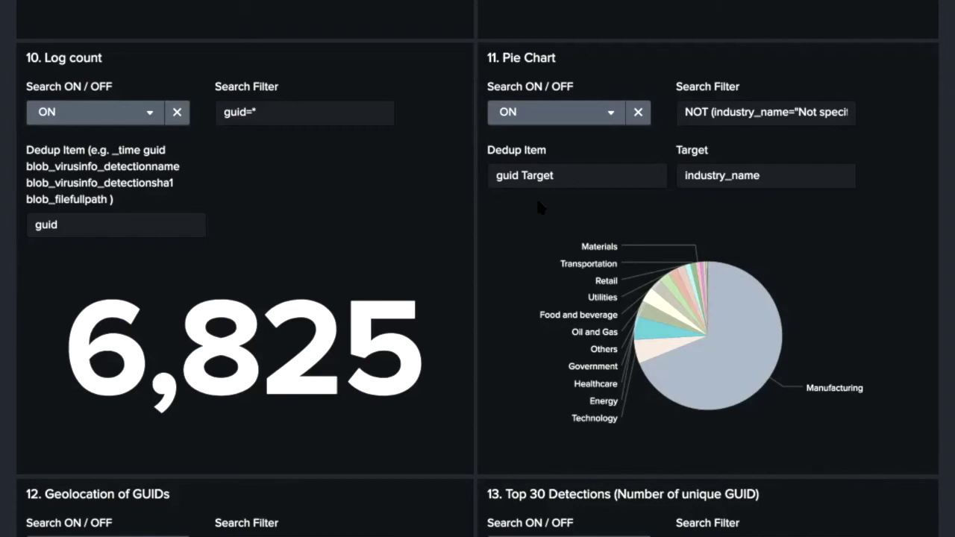
key("shift+Tab")
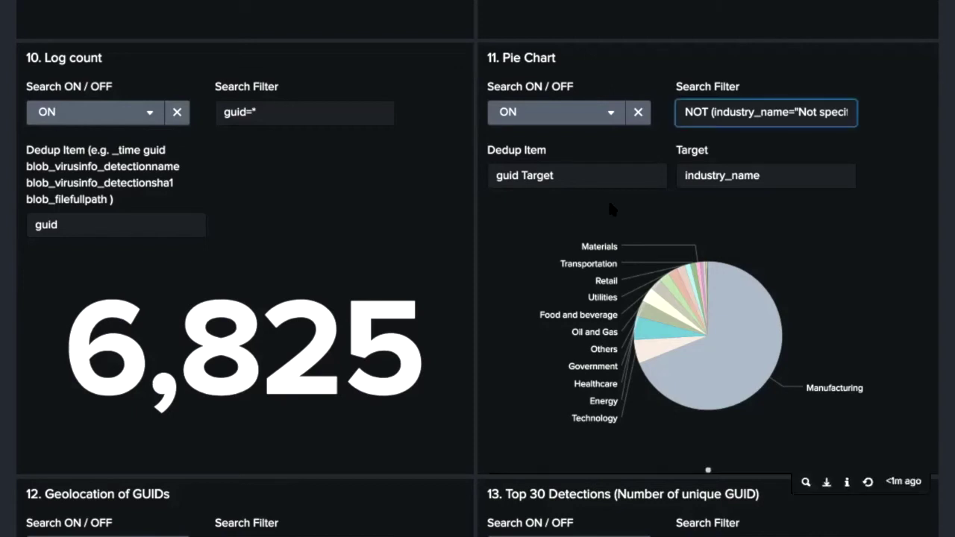
Set the pie chart's target to os_name+":"+os_version and inspect the operating system slices
left_click(704, 175)
double_click(704, 174)
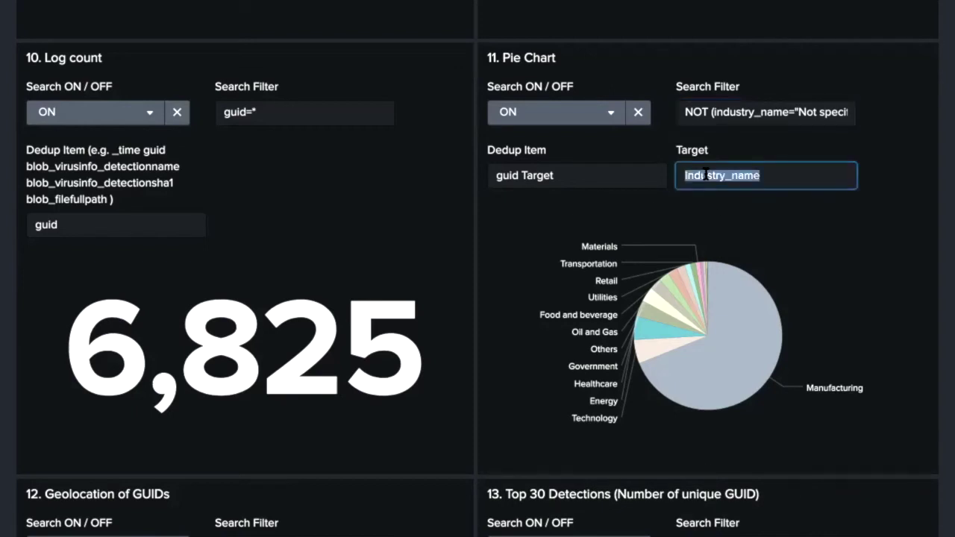
type("os_name+\":\"+os_version")
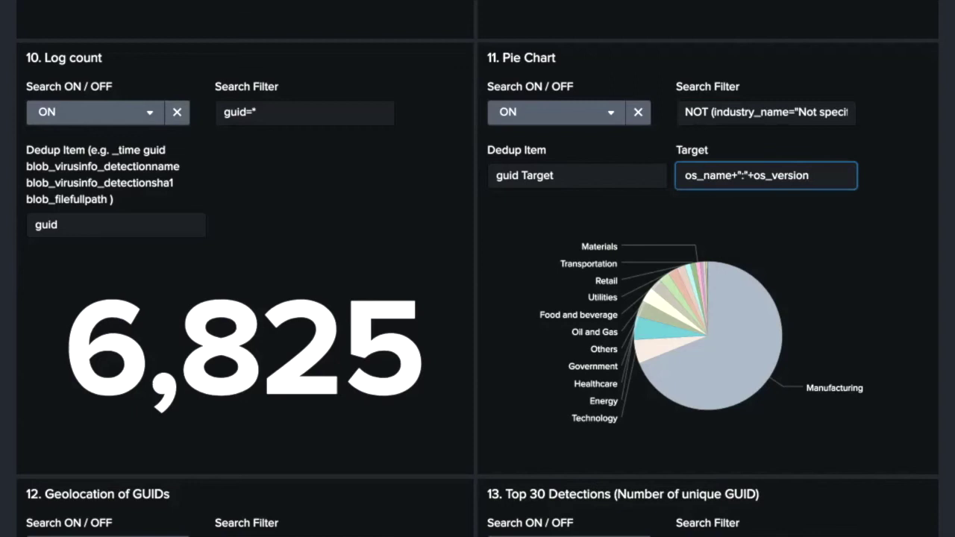
key("Return")
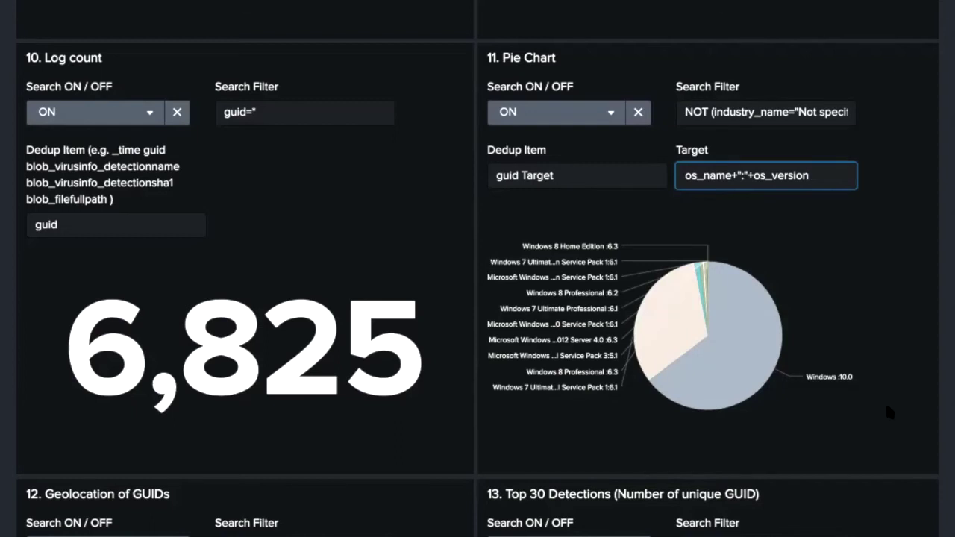
mouse_move(828, 378)
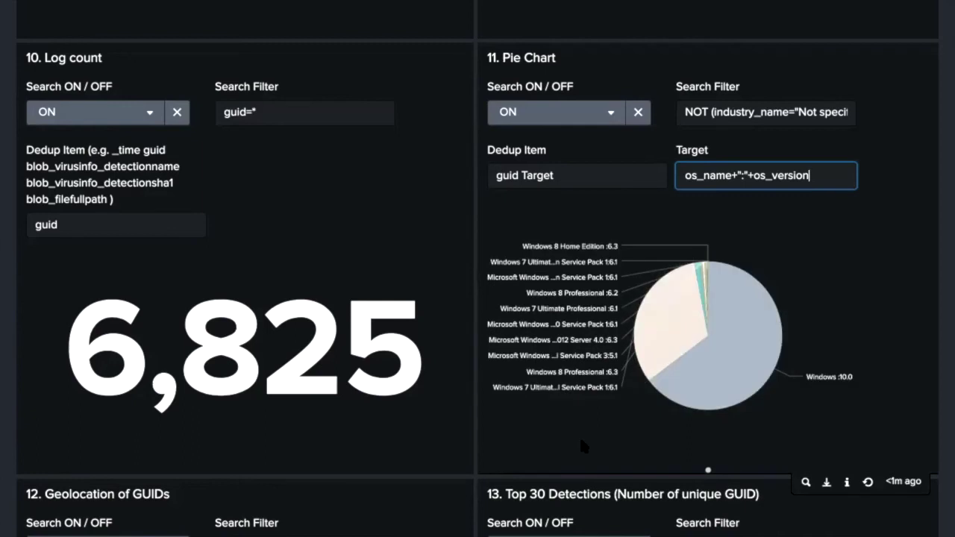
mouse_move(543, 396)
mouse_move(543, 364)
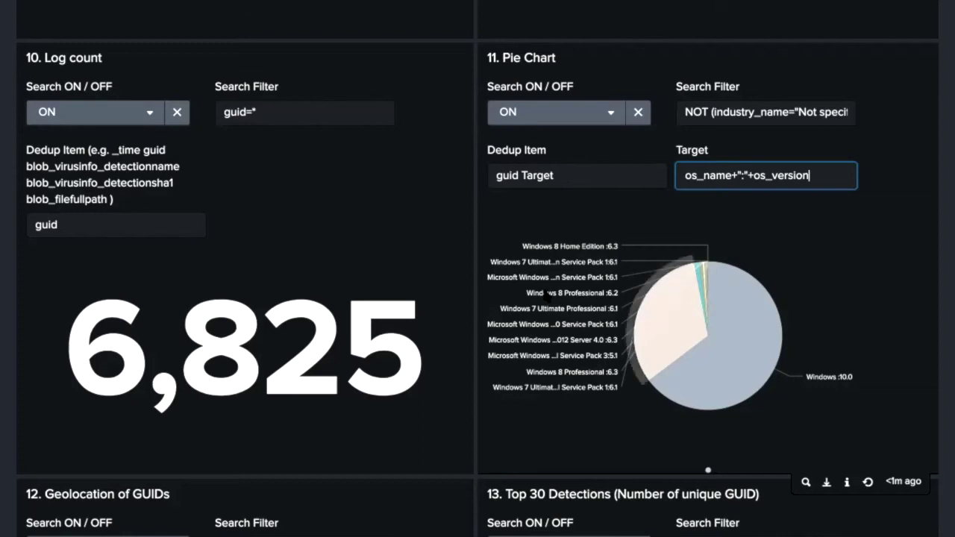
mouse_move(572, 252)
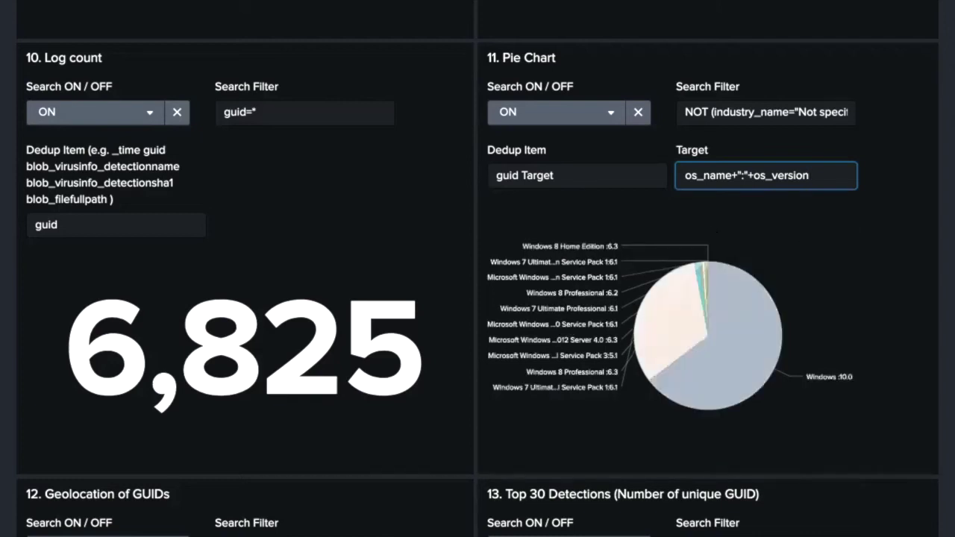
Replace the Pie Chart panel's search filter with guid_region="US"
key("Tab")
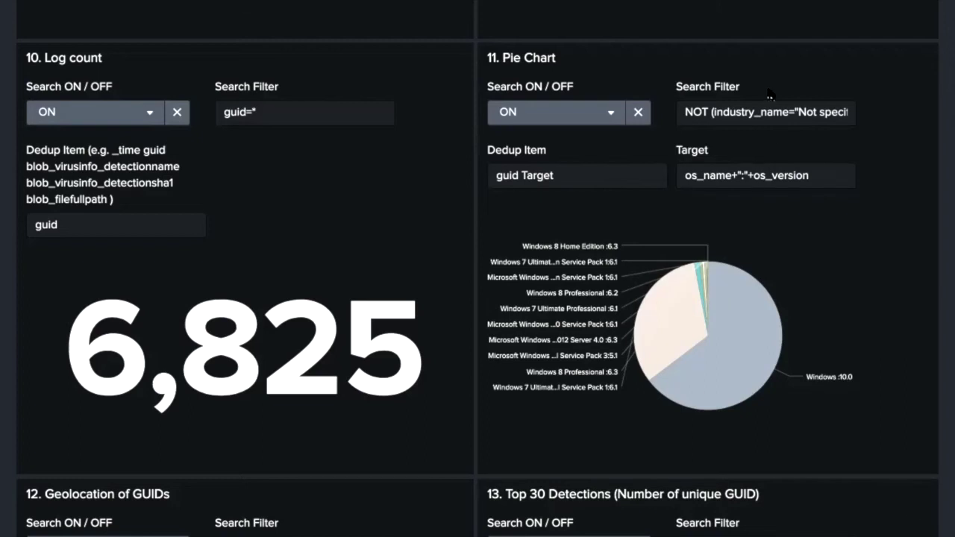
left_click(739, 111)
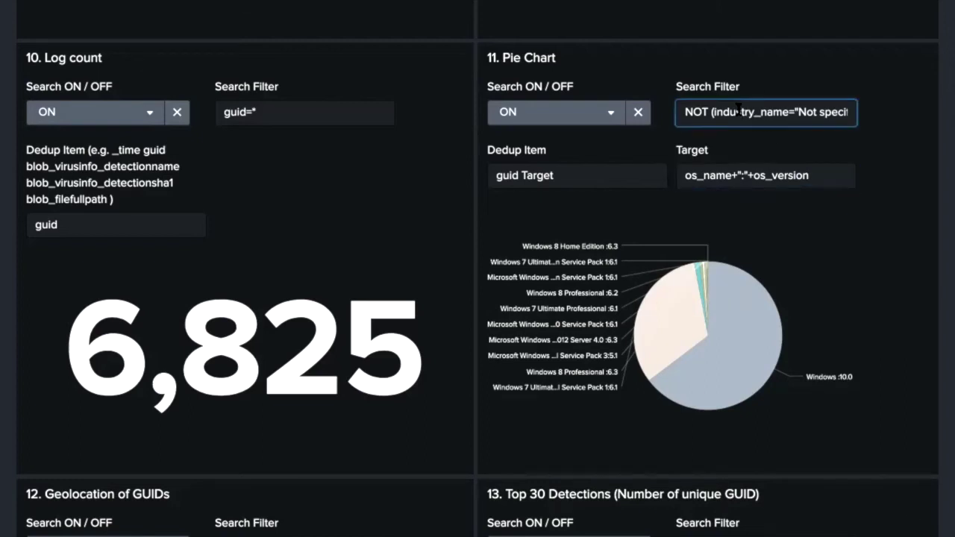
key("ctrl+a")
type("guid_region=\"US\"")
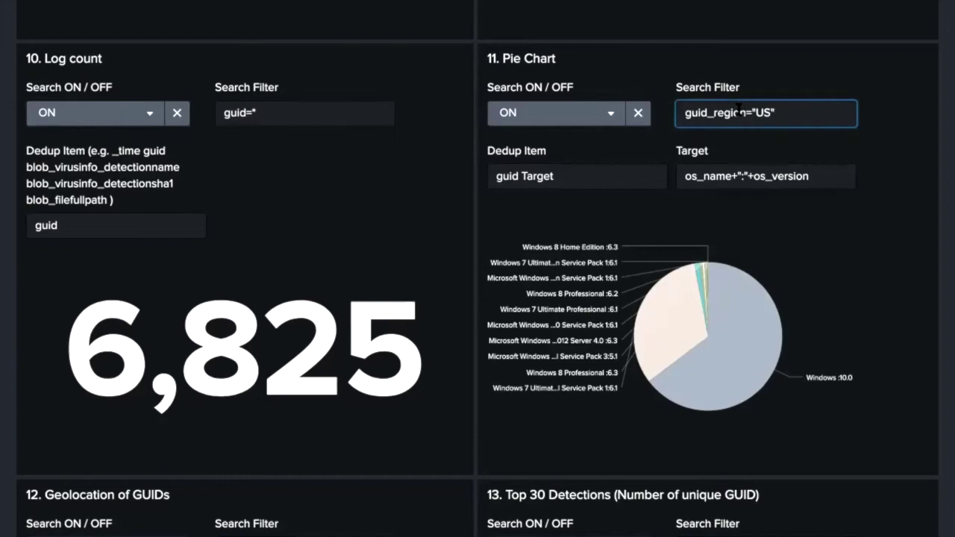
key("Return")
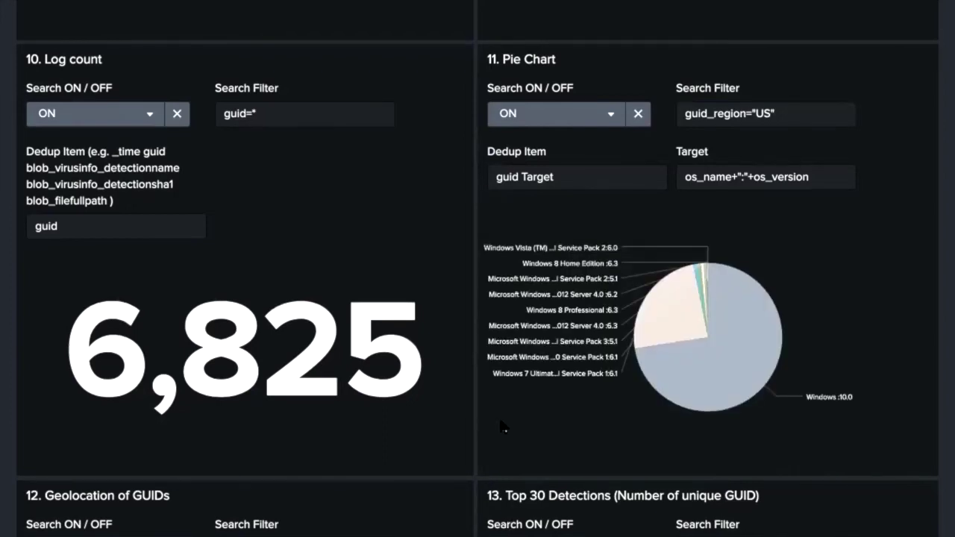
Set the Pie Chart panel's target to industrial_companyname and inspect the ROCKWELL slice
left_click(765, 176)
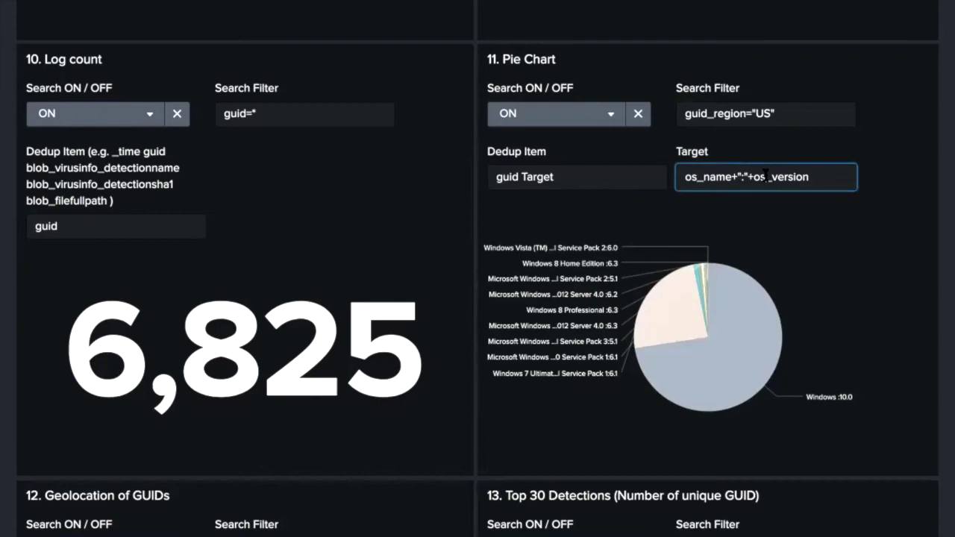
key("ctrl+a")
type("industrial_companyname")
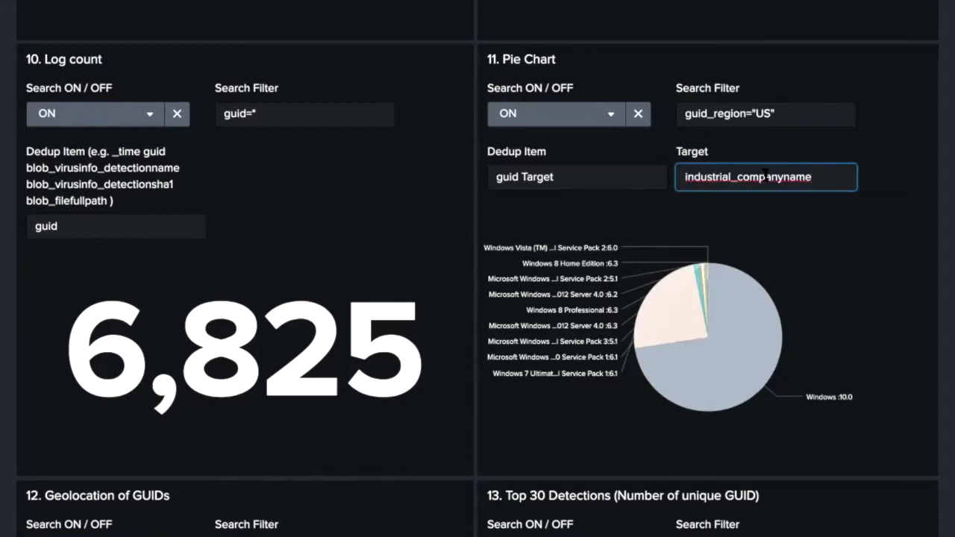
key("Return")
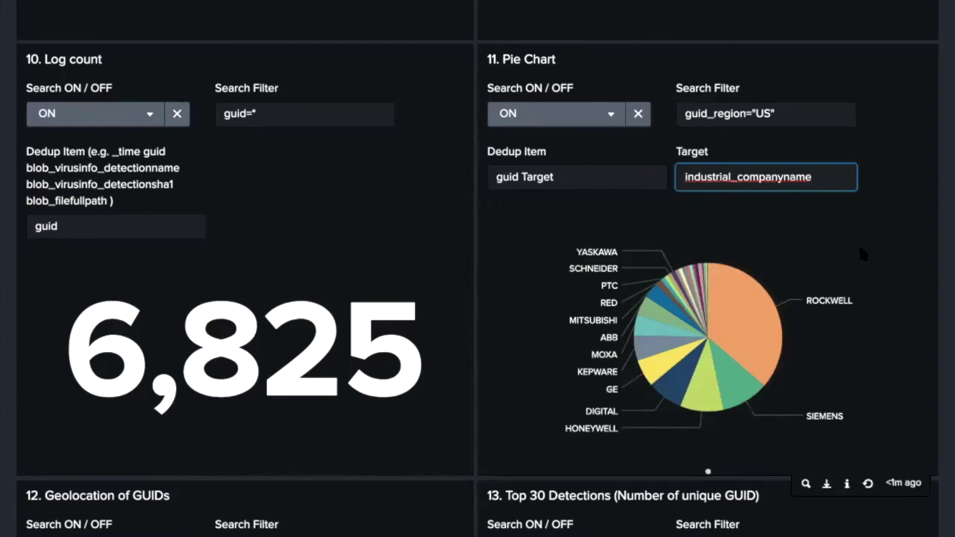
mouse_move(828, 304)
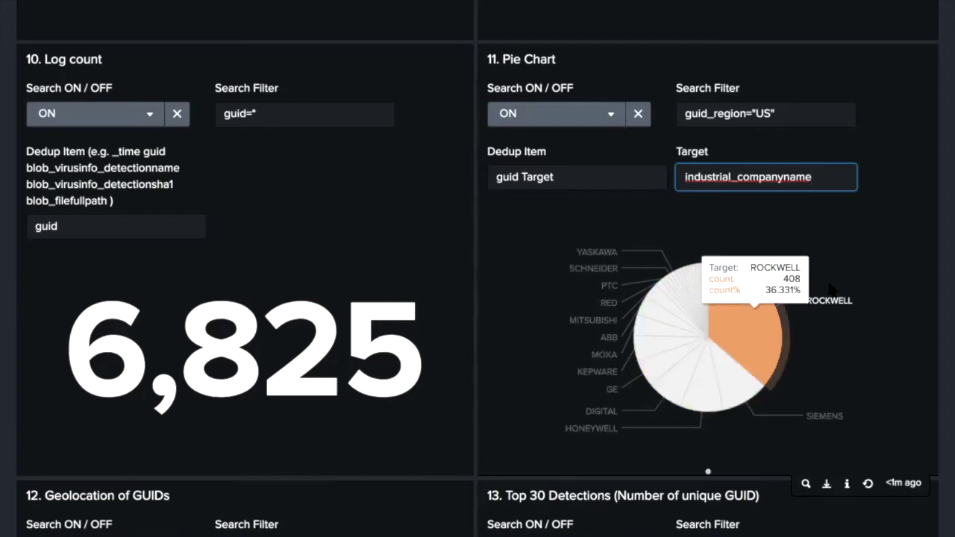
Change the pie chart's region filter to guid_region="DE" and inspect the SIEMENS slice
left_click(793, 113)
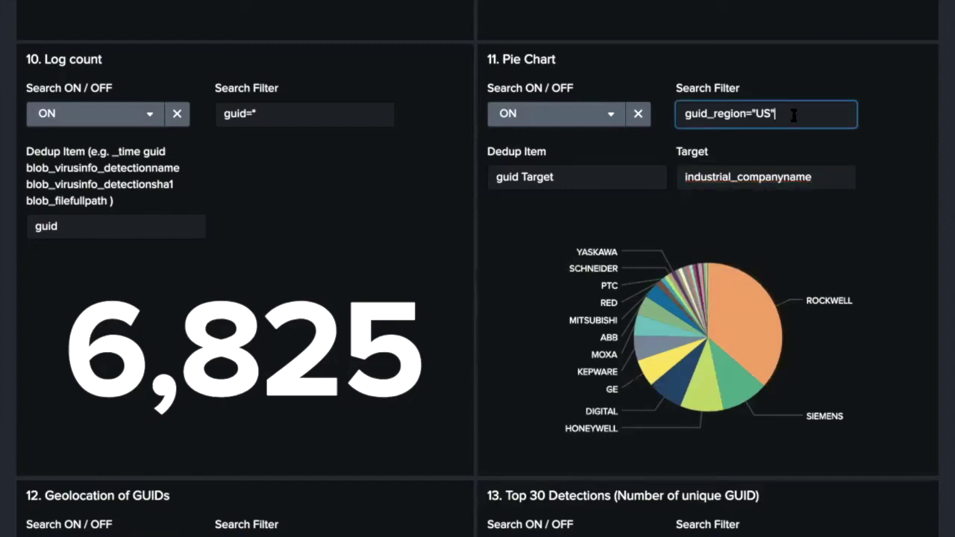
key("Left")
key("BackSpace")
key("BackSpace")
type("DE")
key("Return")
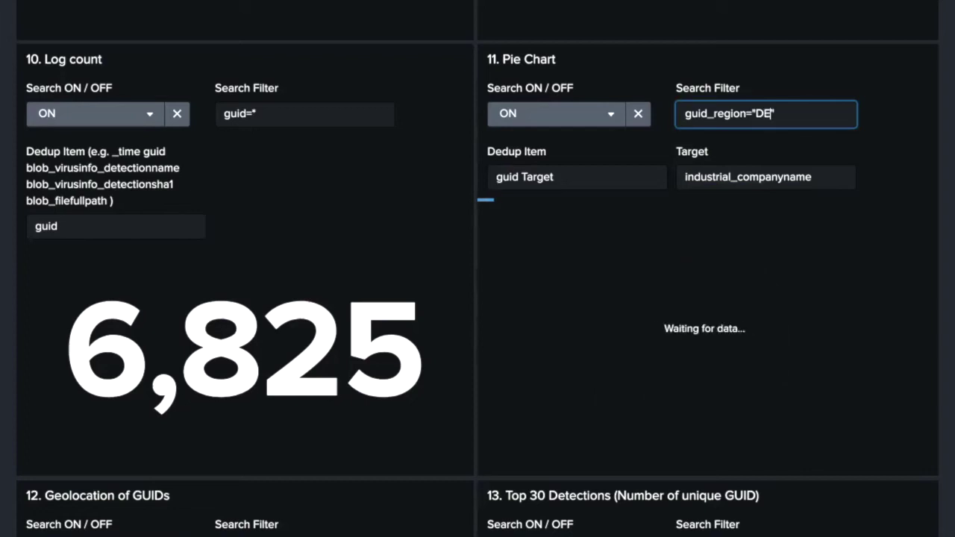
mouse_move(848, 260)
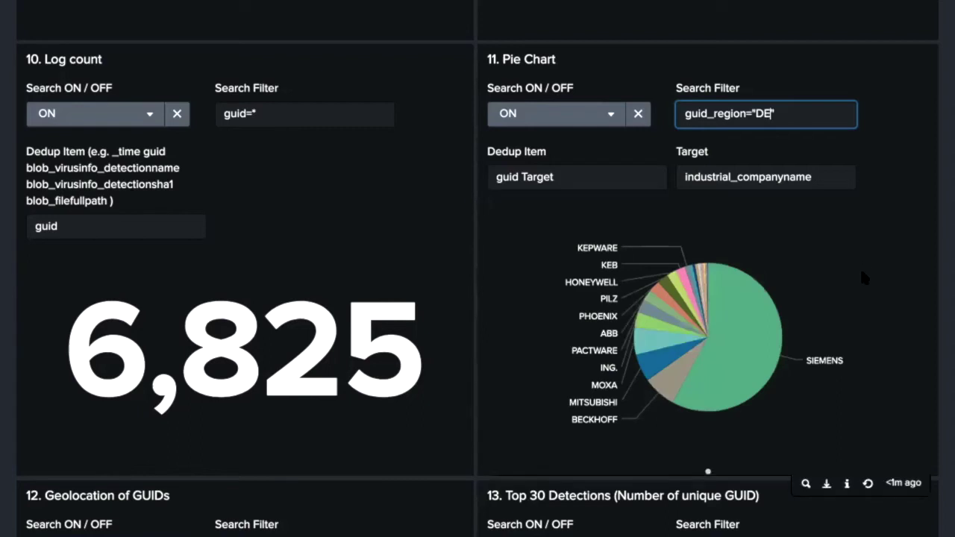
mouse_move(822, 366)
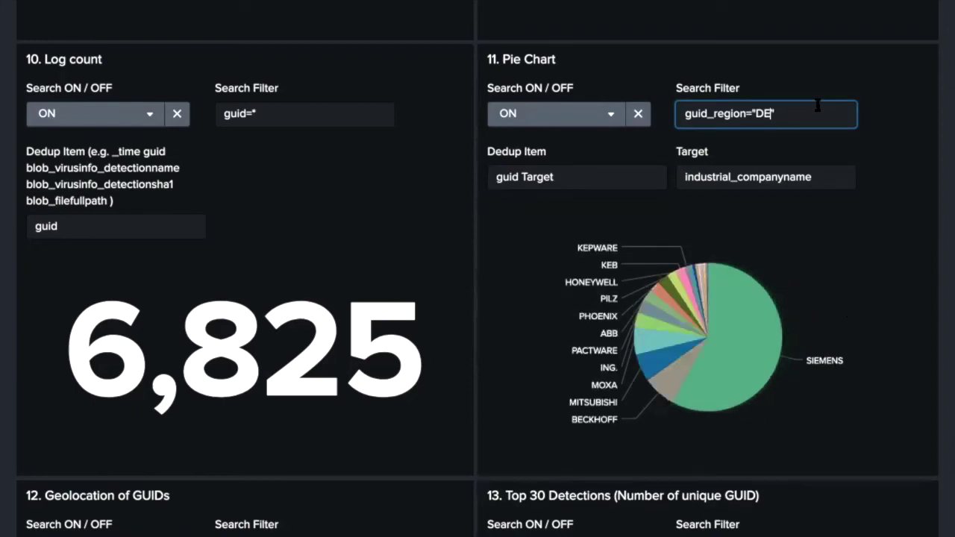
Change the pie chart's region filter to guid_region="IN" and inspect the SIEMENS slice
key("BackSpace")
key("BackSpace")
type("IN")
key("Return")
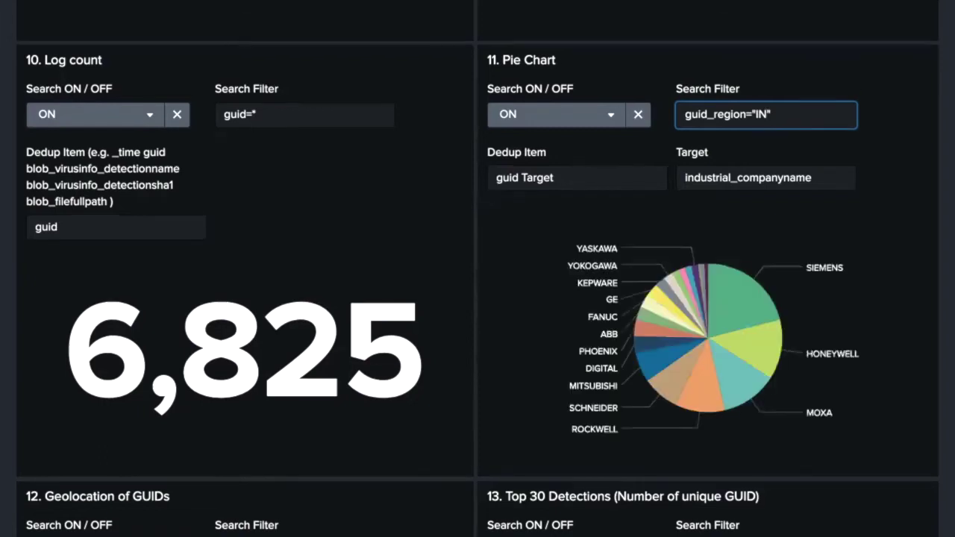
mouse_move(817, 298)
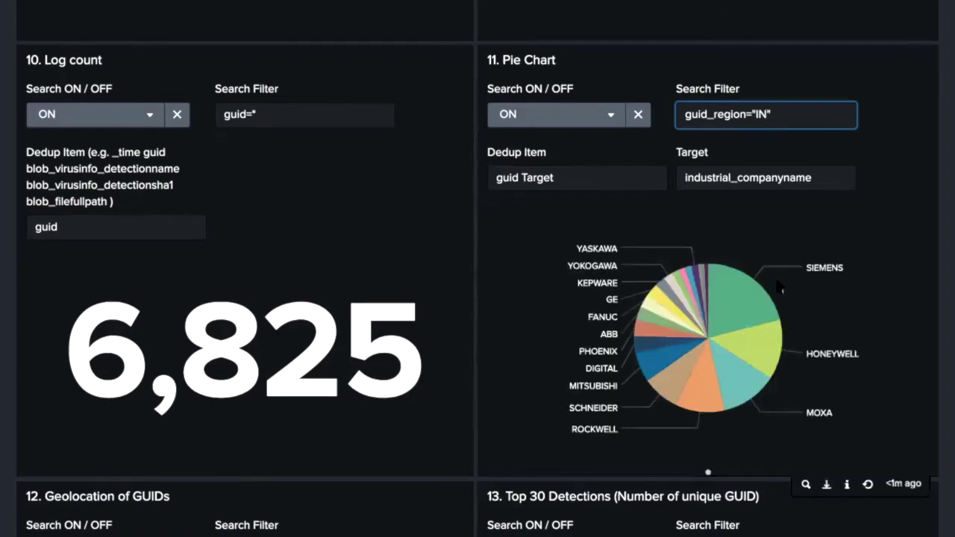
mouse_move(825, 274)
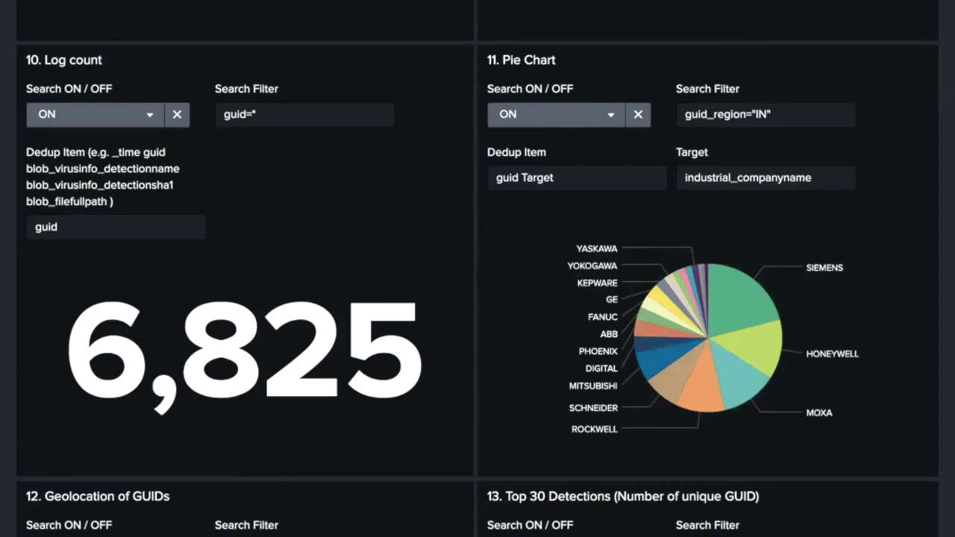
Replace the pie chart's filter with an OR list of guid_region values from "ID" through "MM" and "LA", and inspect the ABB and MITSUBISHI slices
left_click(720, 124)
triple_click(714, 115)
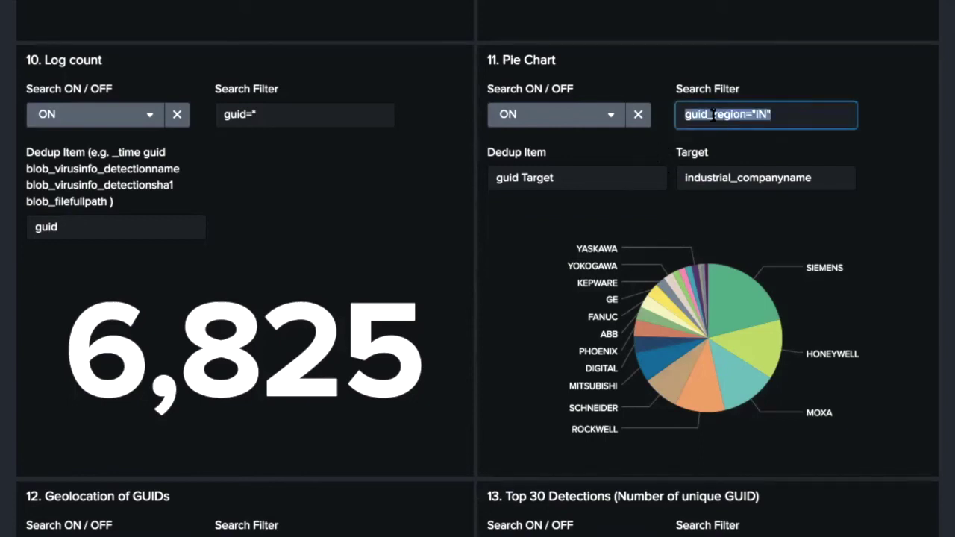
type("guid_region=\"MM\" OR guid_region=\"LA\"")
key("Return")
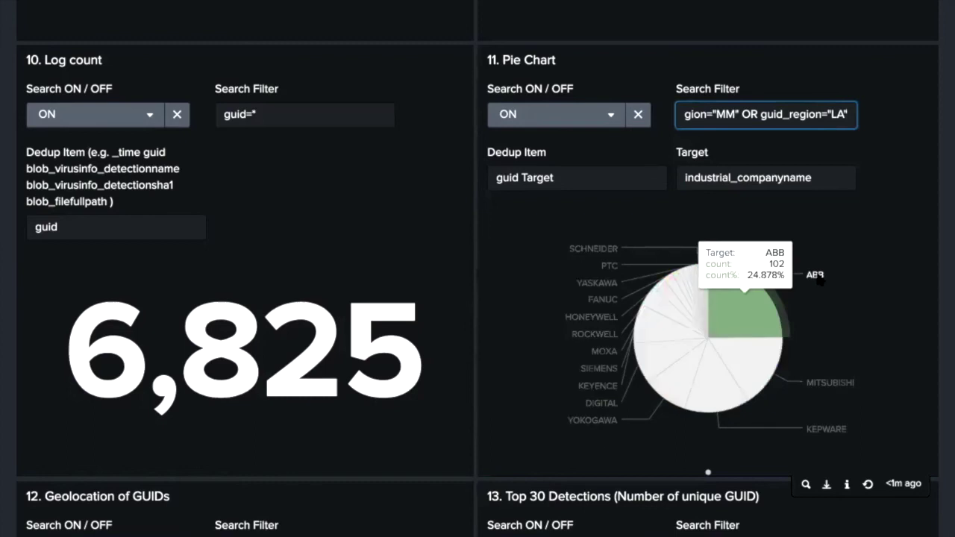
mouse_move(829, 387)
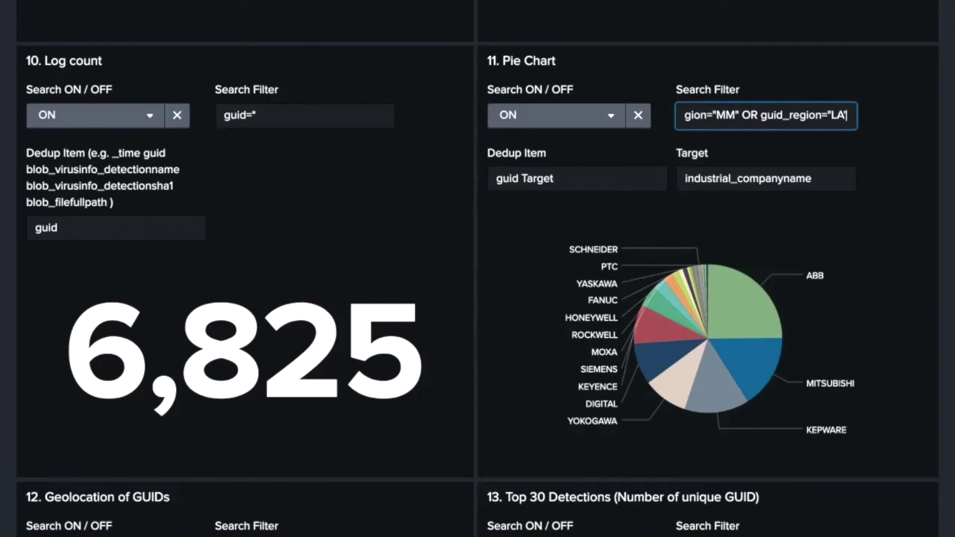
Replace the pie chart's filter with the copied guid_region OR list ending in "QA" and "OM", and inspect the ROCKWELL slice
key("Tab")
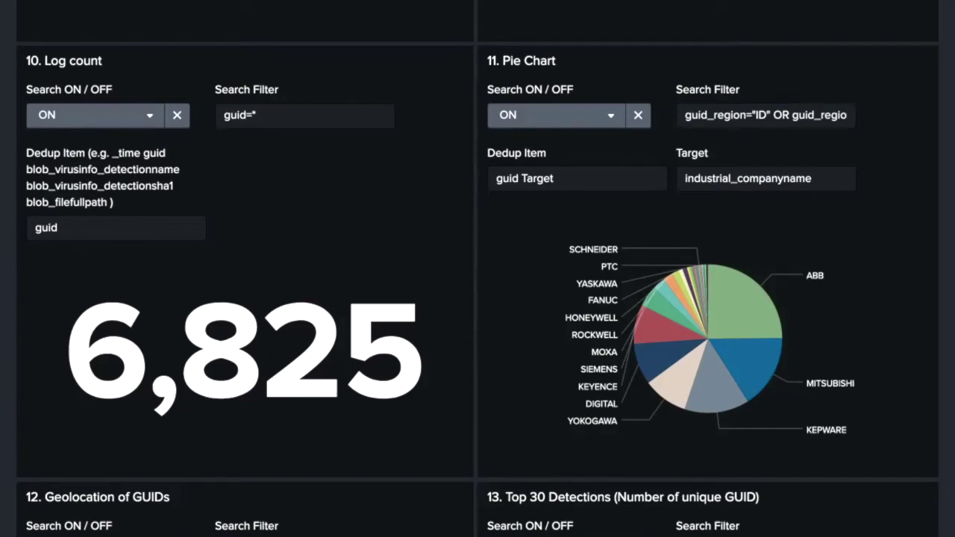
left_click(740, 114)
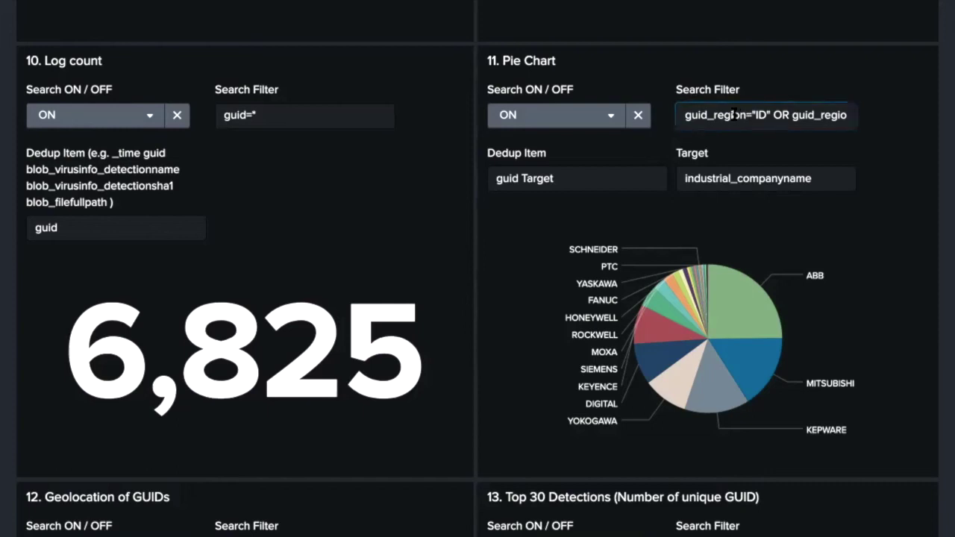
key("ctrl+a")
key("ctrl+v")
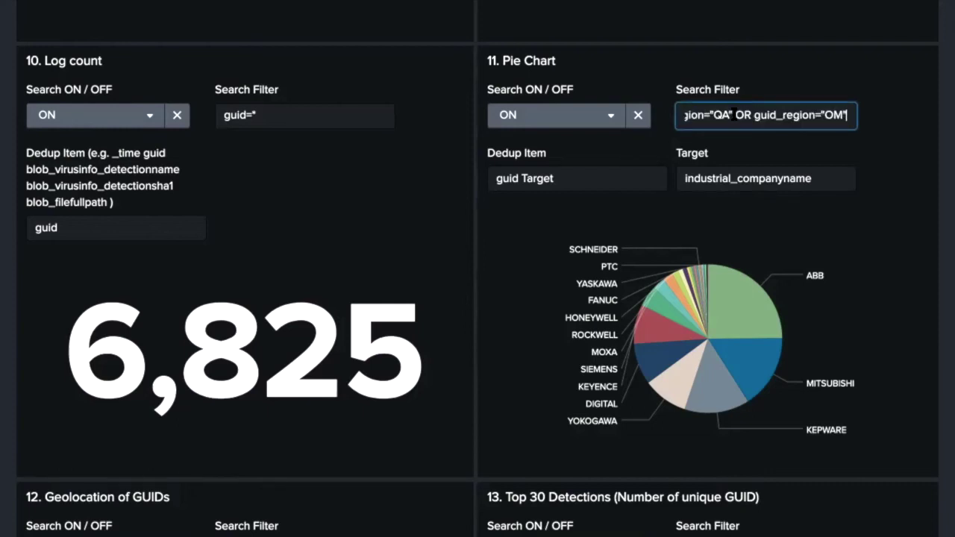
key("Return")
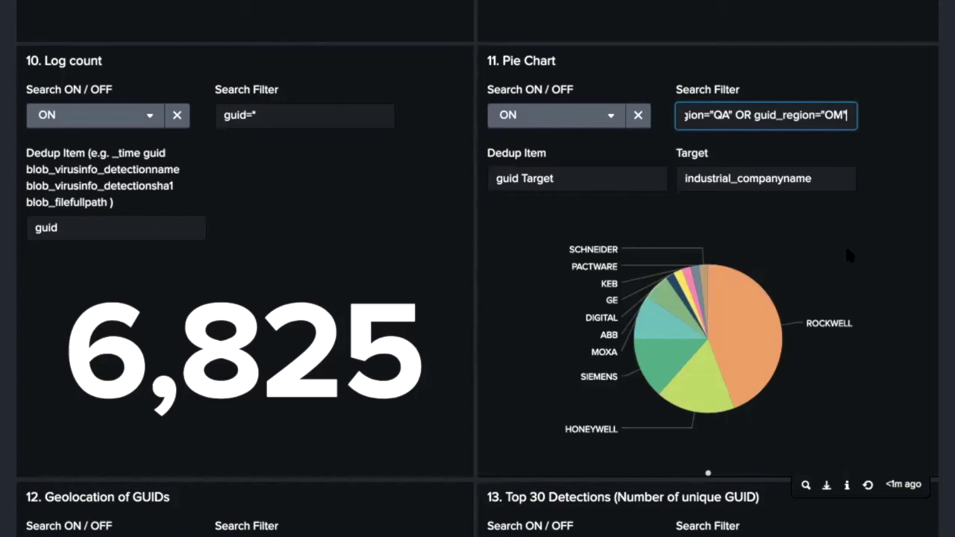
mouse_move(834, 328)
Filter the Geolocation of GUIDs panel by industrial_companyname=Mitsubishi*, turn its search on and inspect the worldwide distribution
scroll(452, 447, "down", 3)
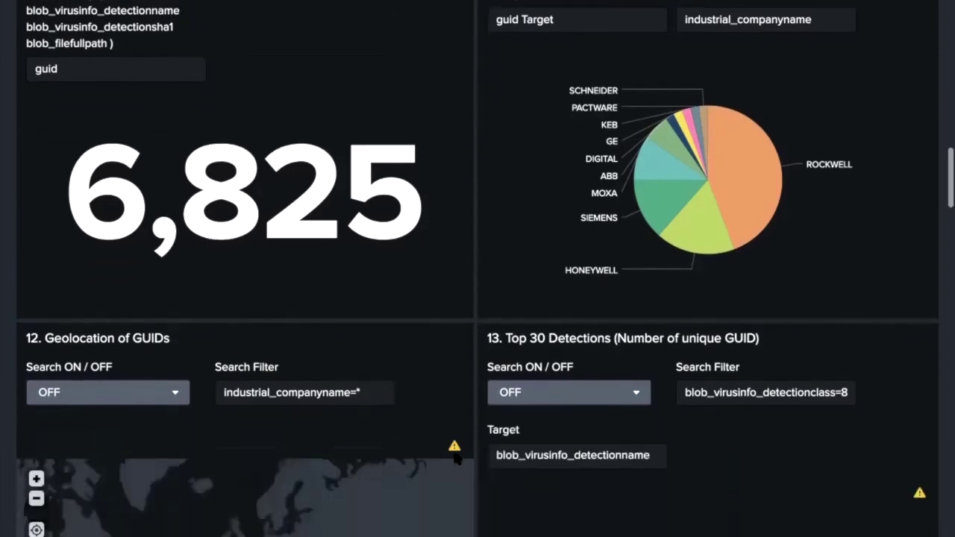
scroll(453, 452, "down", 5)
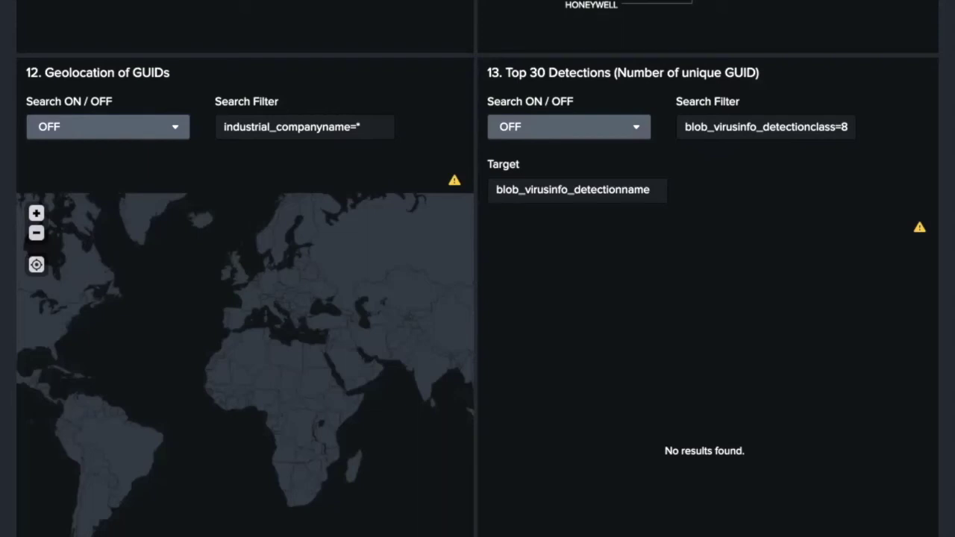
left_click(363, 128)
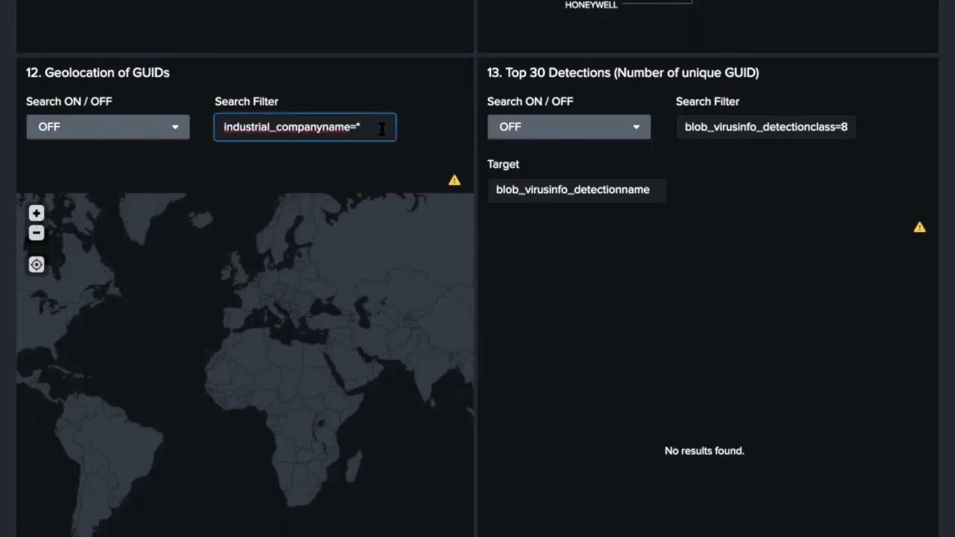
key("BackSpace")
type("Mitsubishi*")
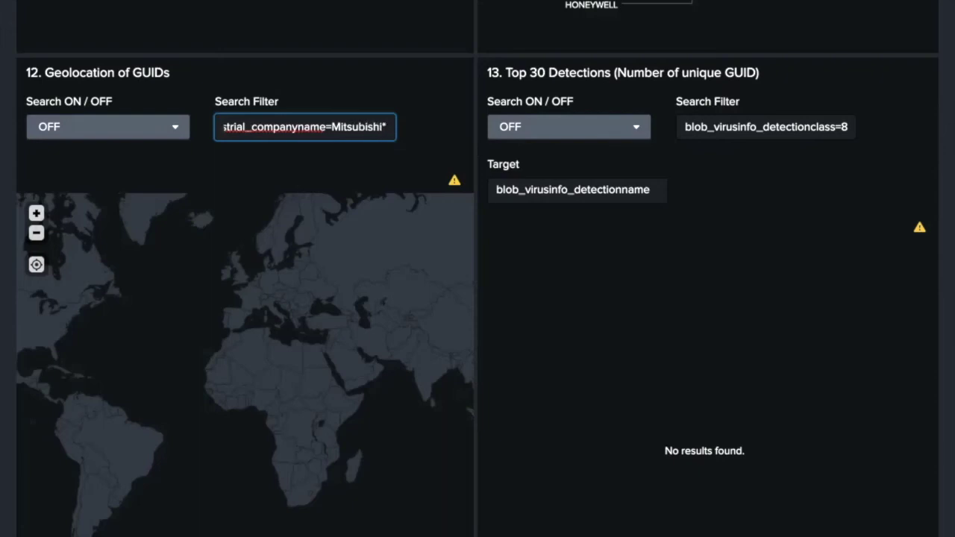
left_click(166, 134)
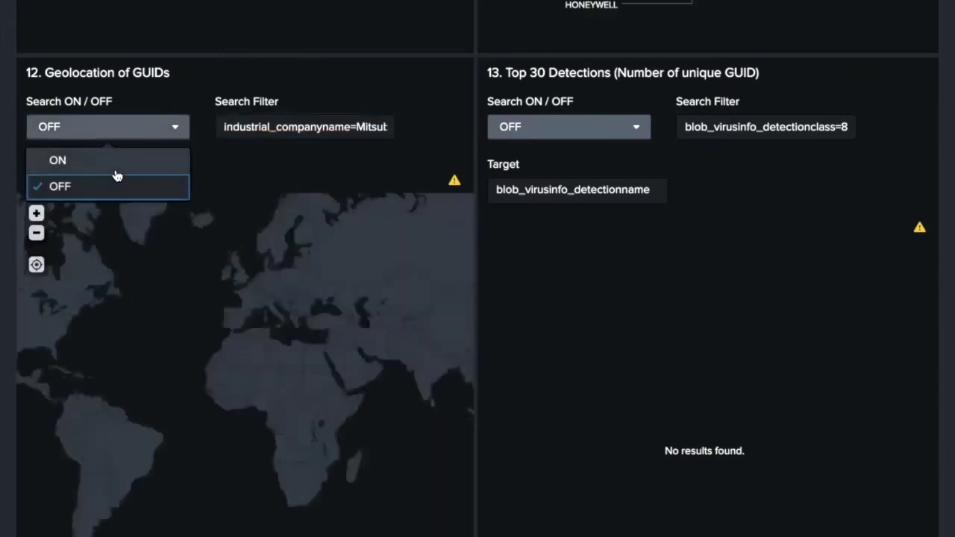
left_click(115, 161)
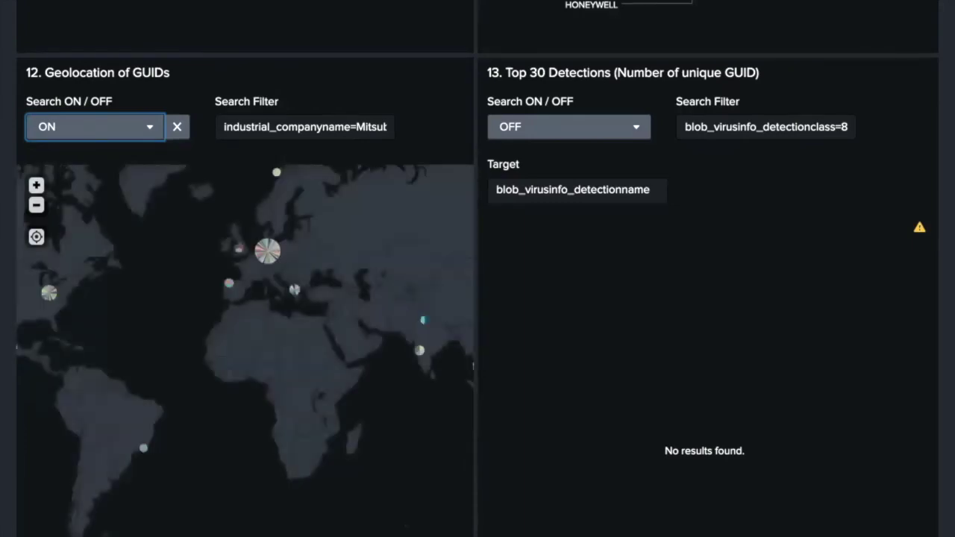
scroll(33, 194, "down", 1)
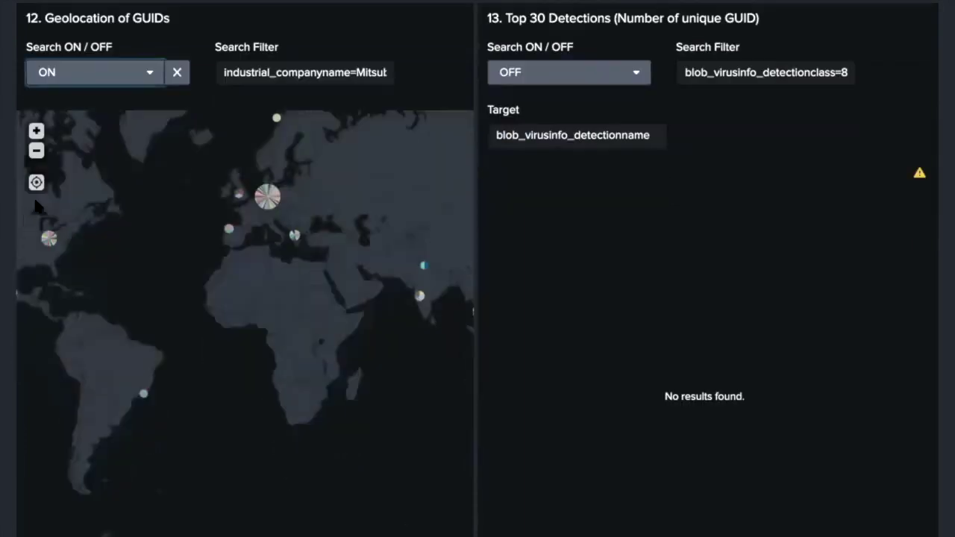
left_click(36, 151)
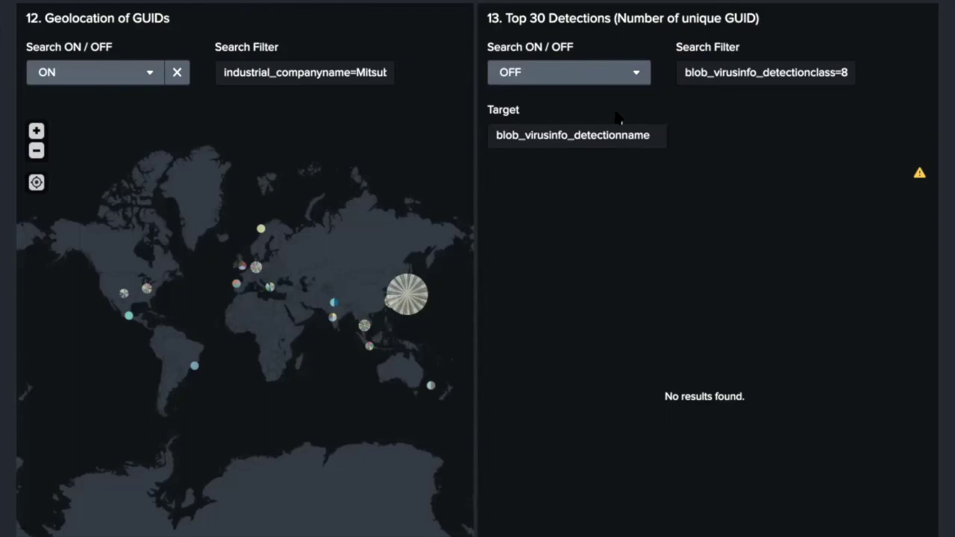
Change the geolocation map's company filter to industrial_companyname=Siemens* and inspect the worldwide distribution
left_click(371, 72)
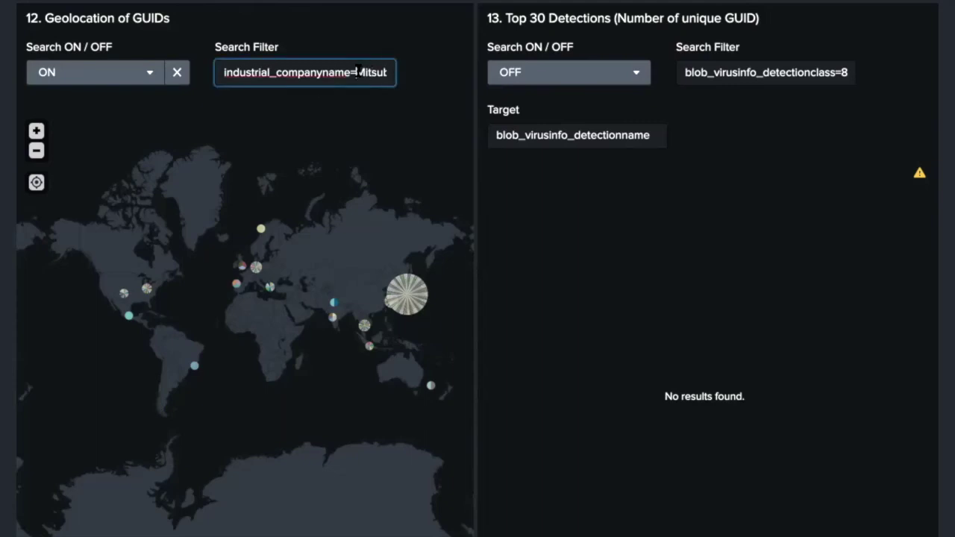
left_click_drag(359, 71, 403, 65)
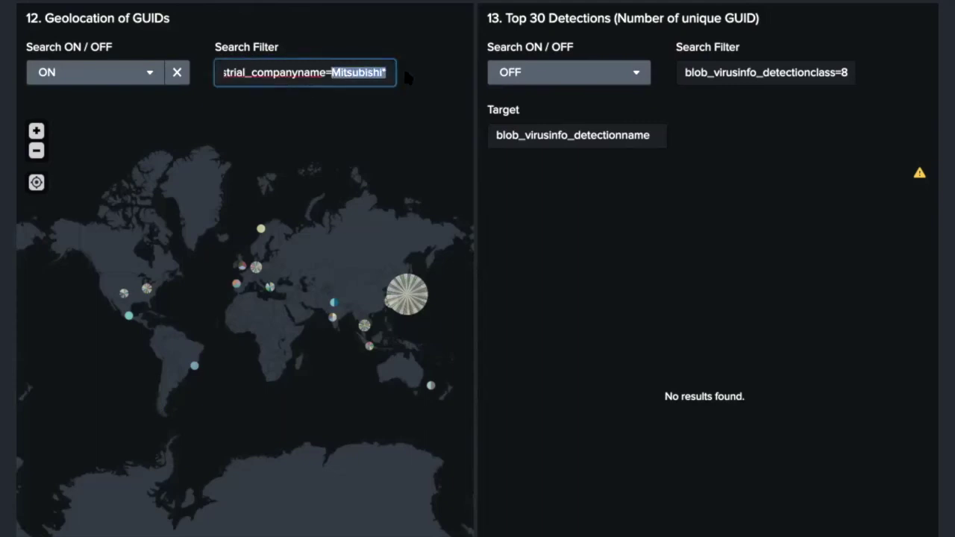
type("Siemens*")
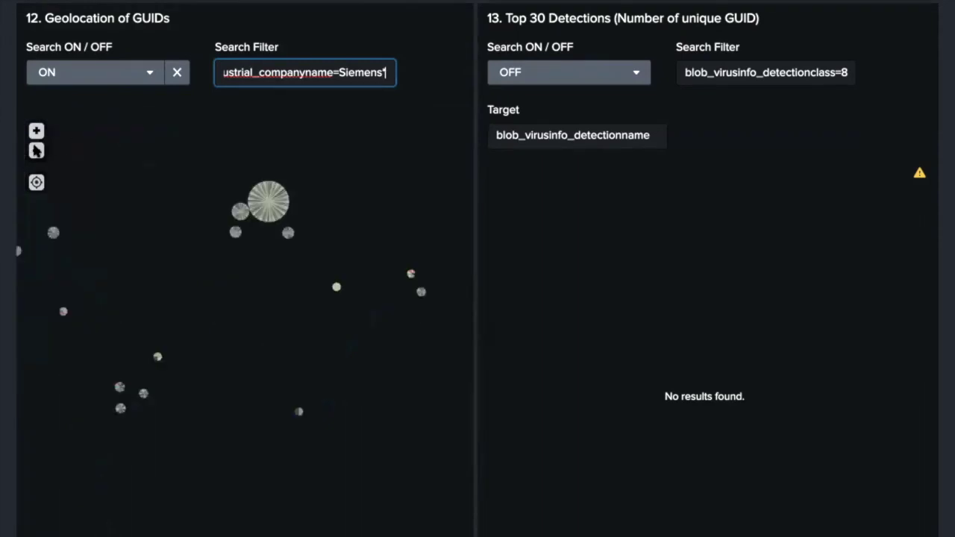
left_click(36, 151)
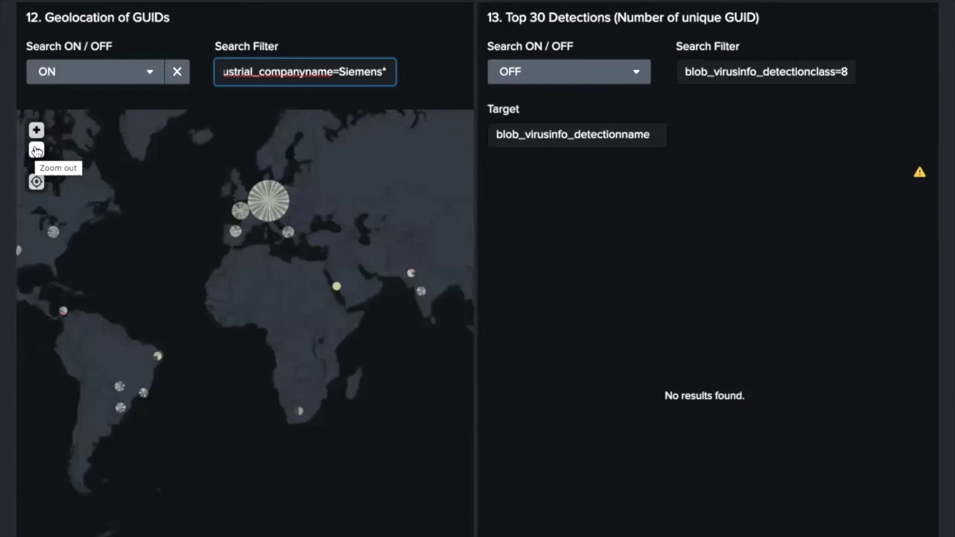
left_click(36, 151)
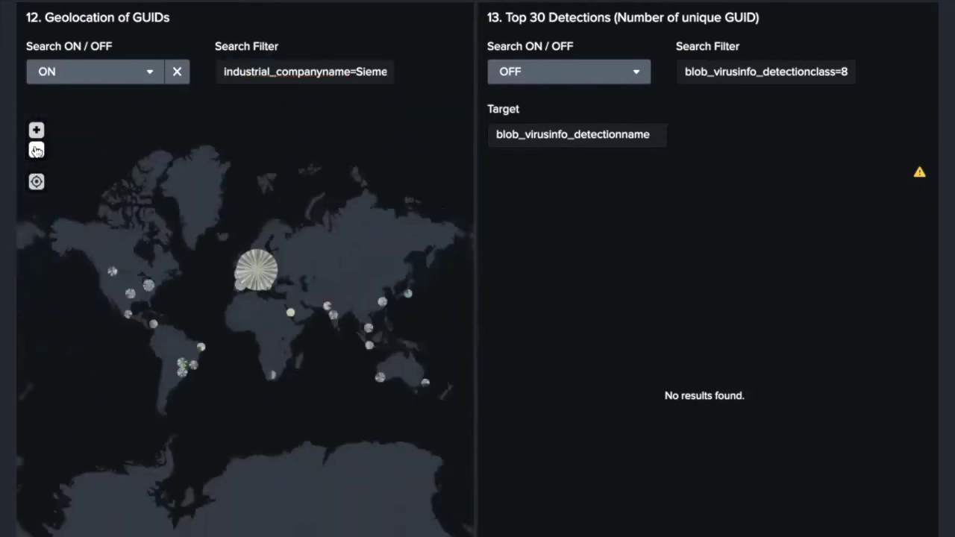
Examine the Siemens endpoints across Europe and Africa on the geolocation map in closer detail
left_click(36, 130)
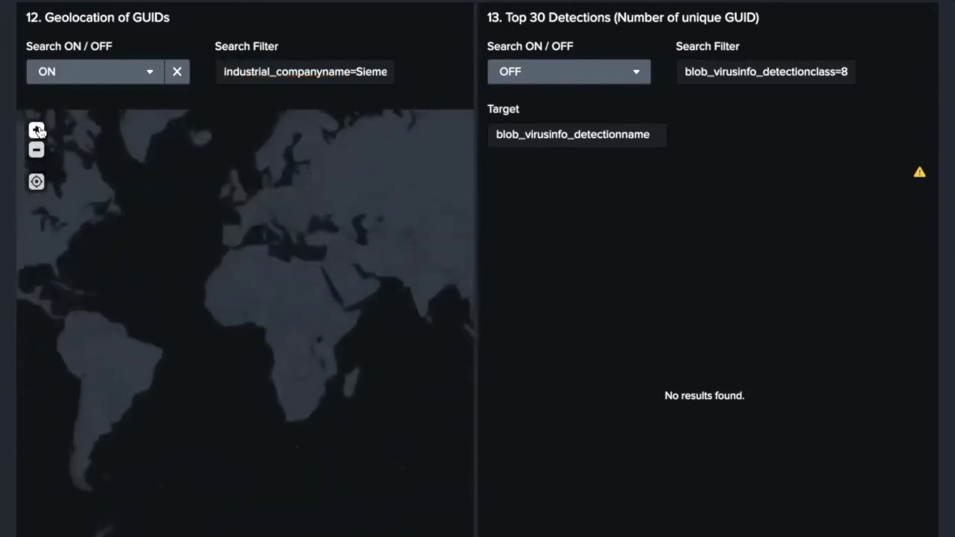
left_click(36, 131)
left_click_drag(148, 200, 118, 382)
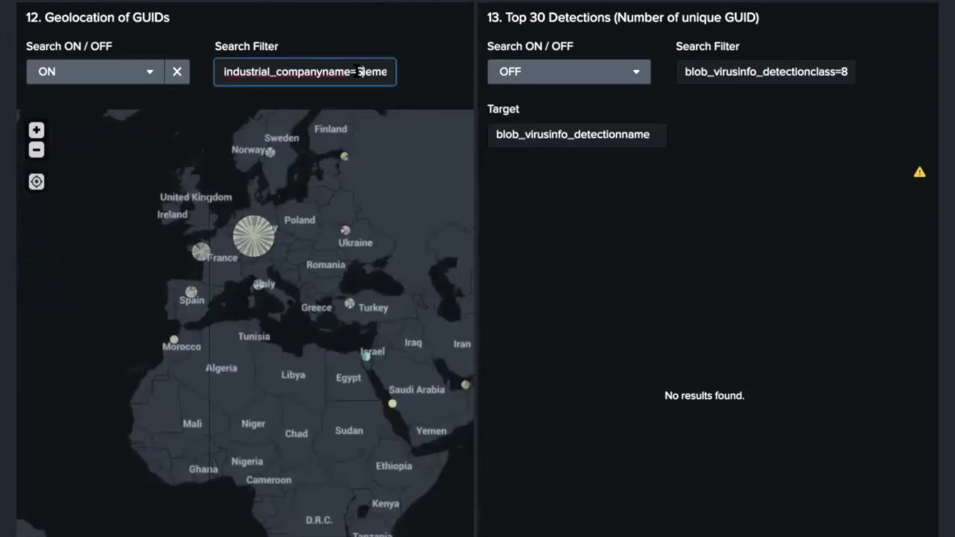
Change the geolocation map's company filter to industrial_companyname=Rockwell* and inspect the distribution, focusing on the Americas
left_click_drag(359, 72, 393, 72)
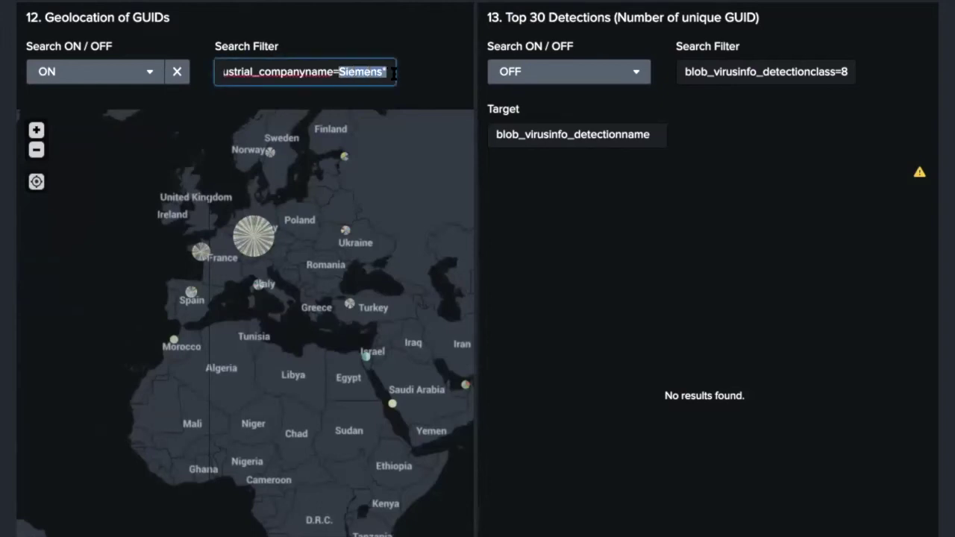
type("Rockw")
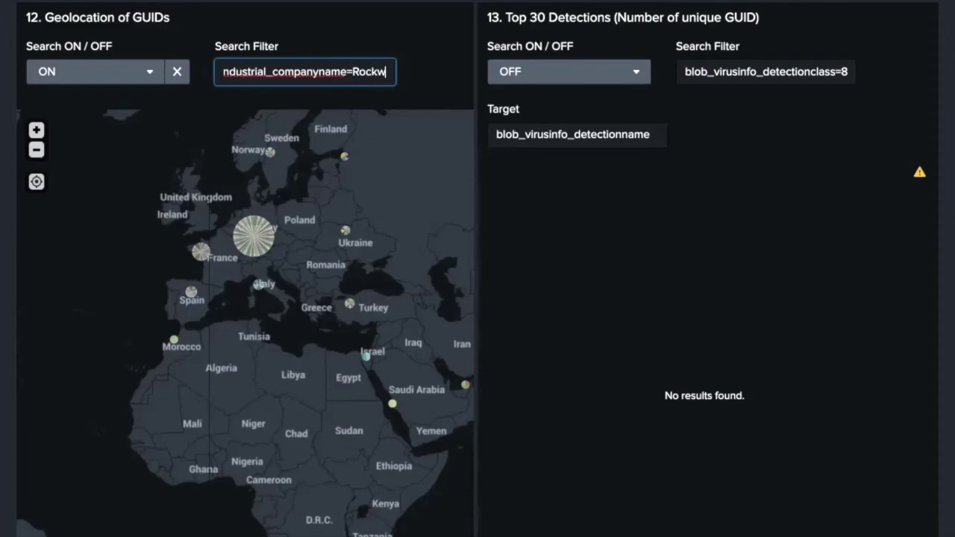
type("ell*")
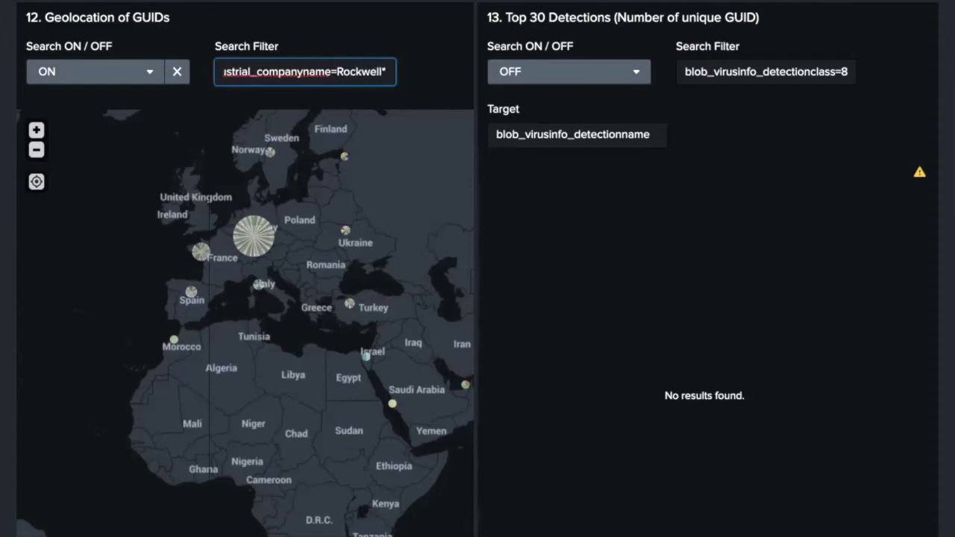
key("Return")
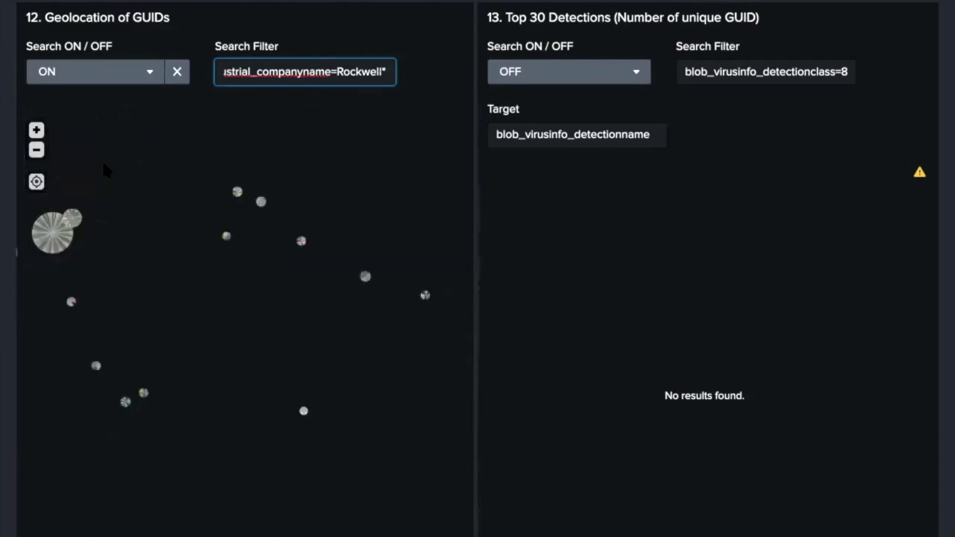
left_click(35, 151)
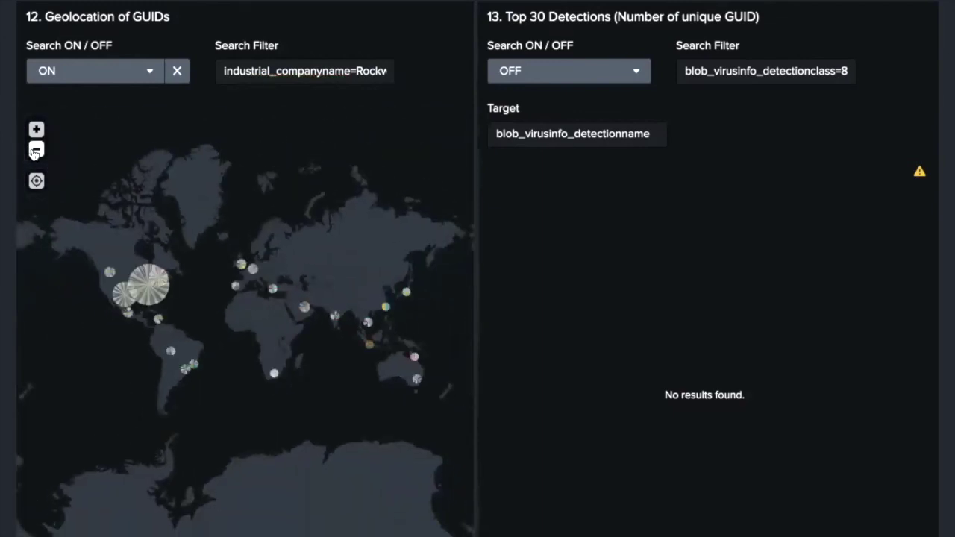
left_click(36, 129)
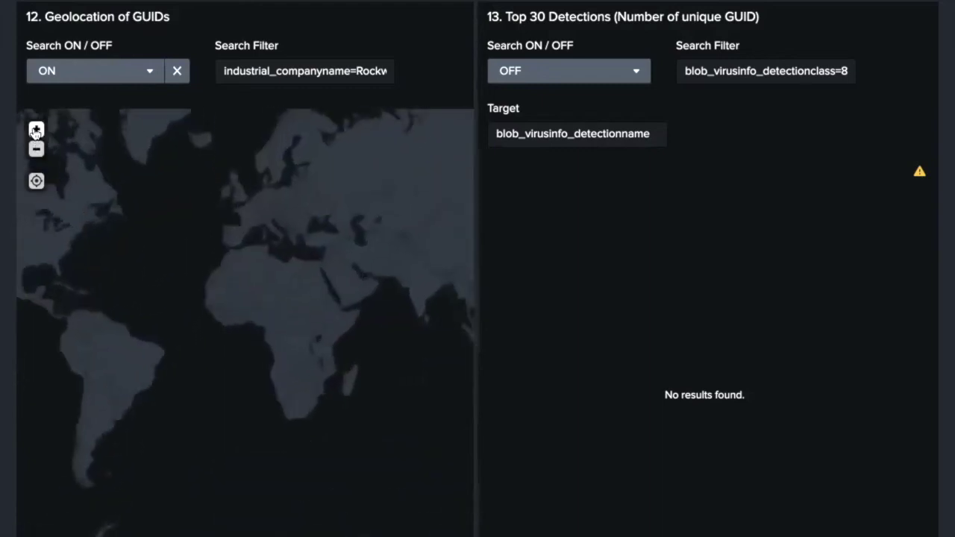
left_click_drag(156, 213, 273, 302)
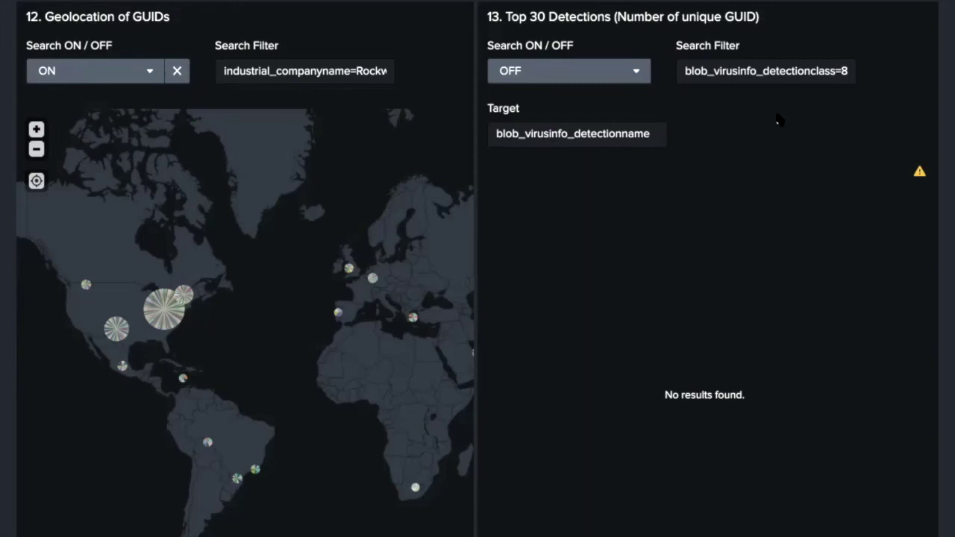
Replace the Top 30 Detections filter with the copied NOT (industry_name="Education… expression ending in detectionname=CDF*) and turn its search on
left_click(727, 71)
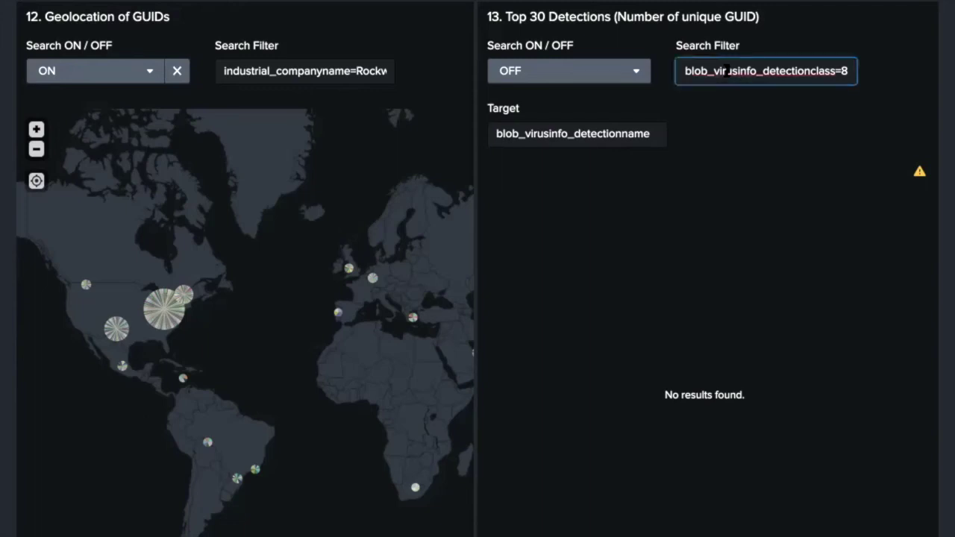
key("ctrl+a")
type("blob_virusinfo_detectionname=CDF*")
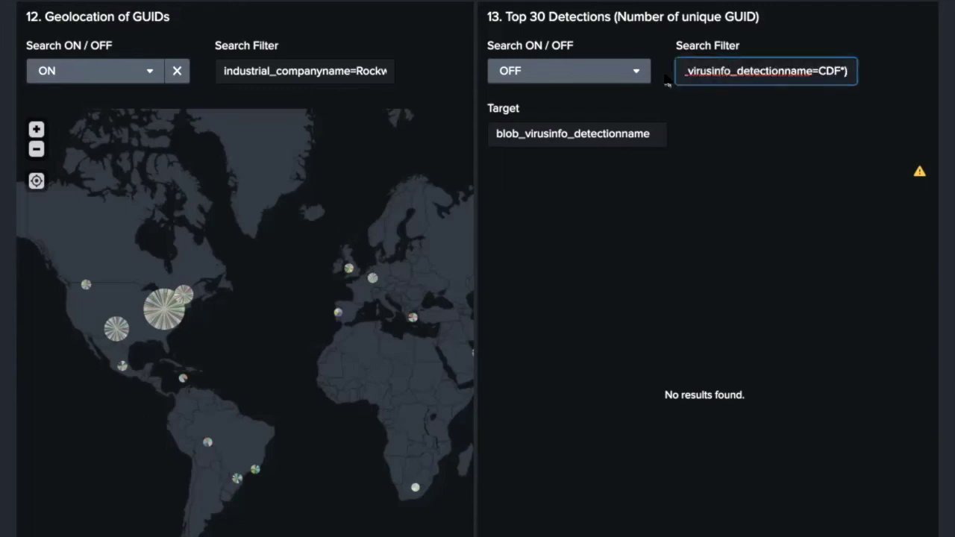
left_click(634, 70)
left_click(590, 108)
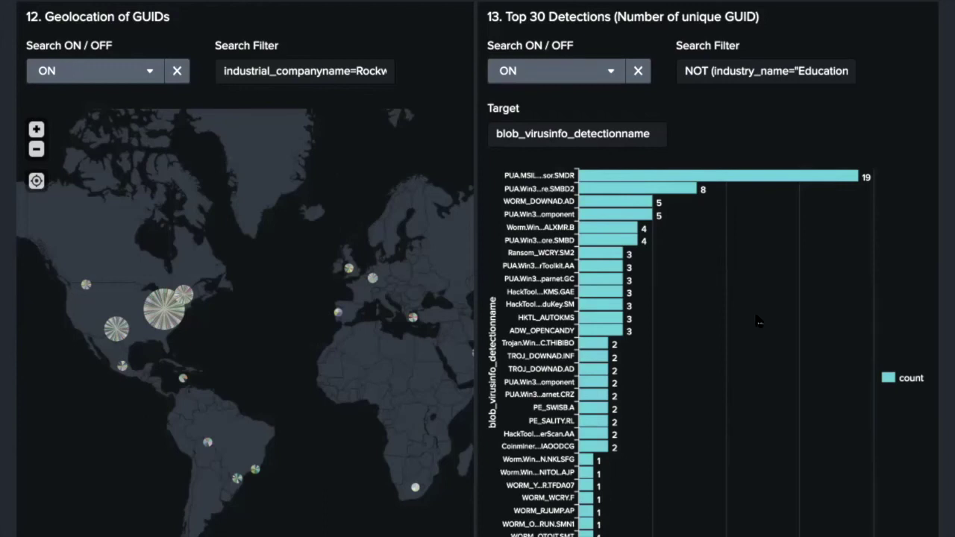
Replace the Top 30 Detections filter with the exclusion expression ending in "OR Family=GEN OR Family=FRS)" and inspect the detection names
left_click(717, 67)
key("ctrl+a")
key("End")
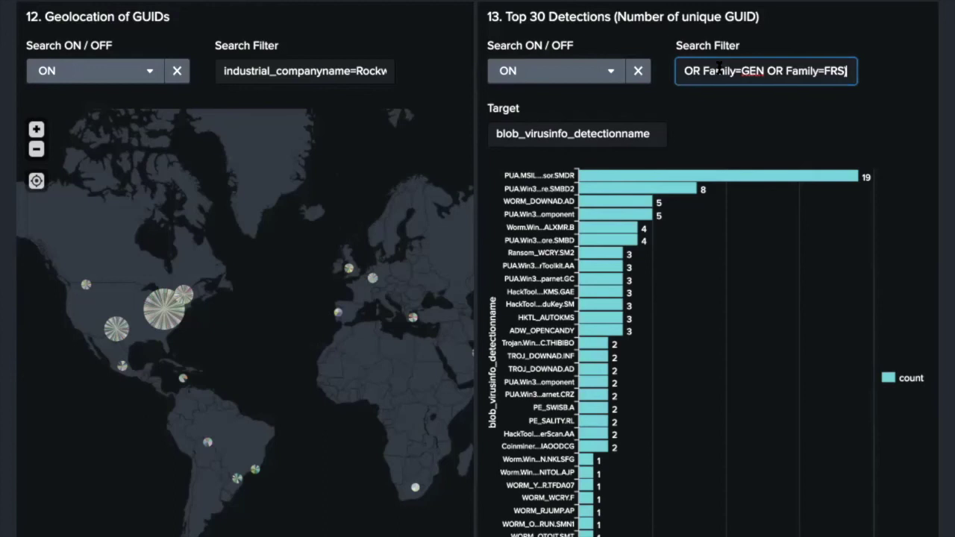
key("BackSpace")
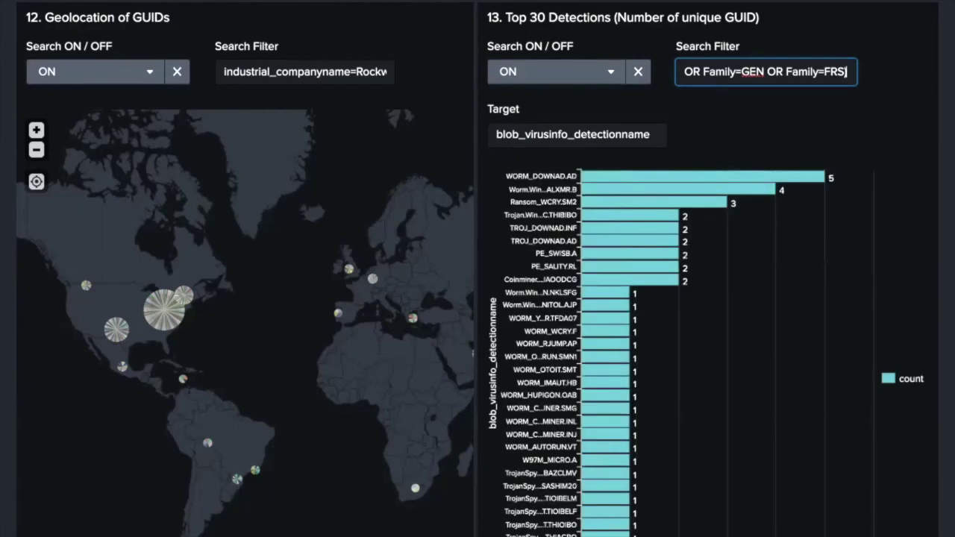
scroll(877, 317, "down", 1)
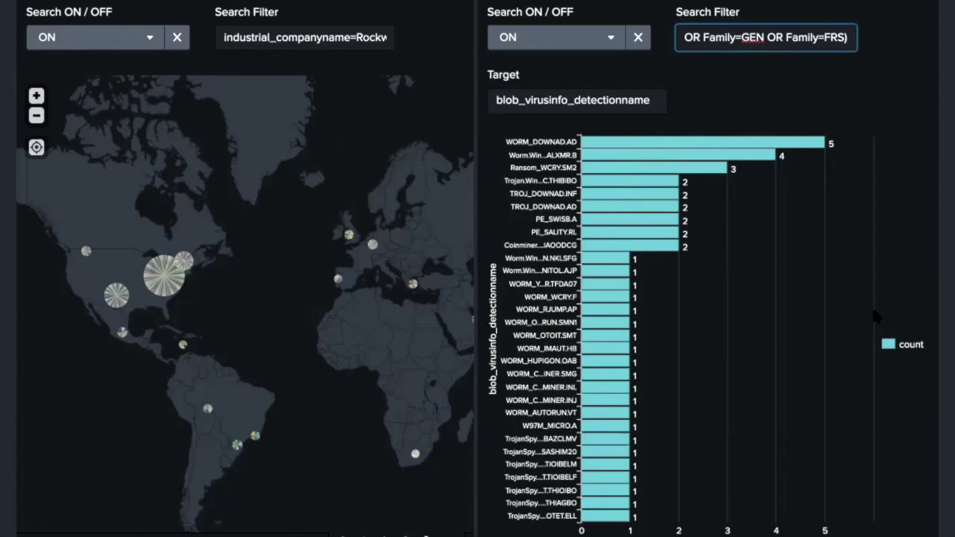
Set the Top 30 Detections target to Family so the chart groups unique GUIDs by malware family
left_click(621, 102)
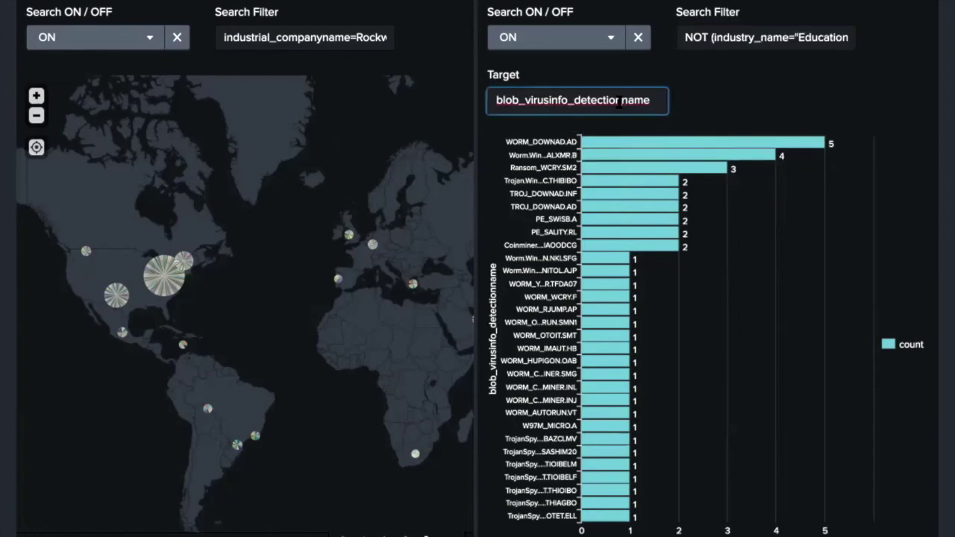
double_click(619, 102)
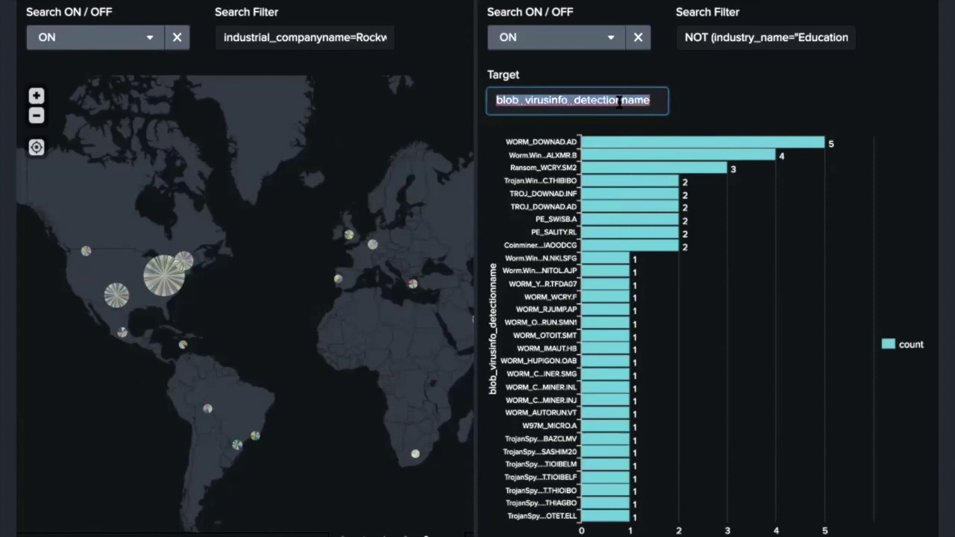
type("Famil")
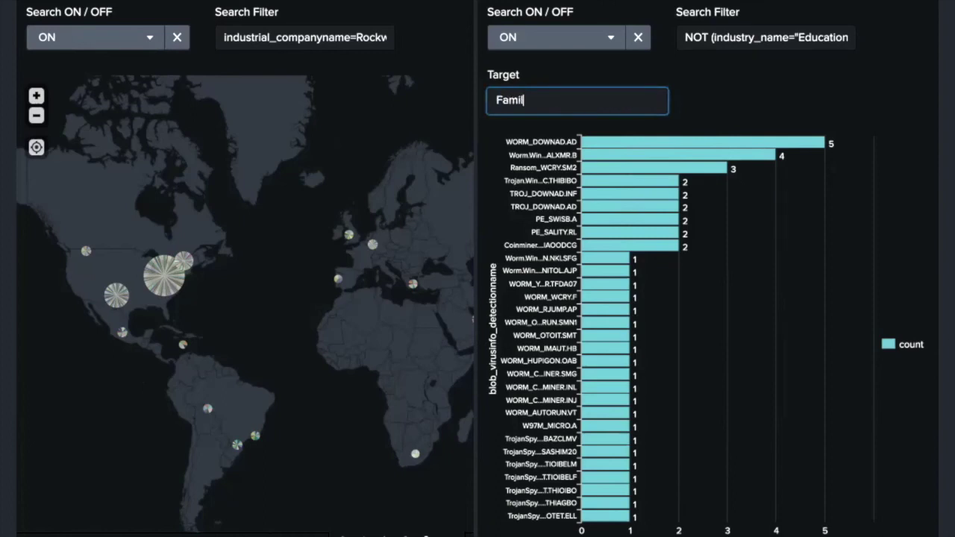
type("y")
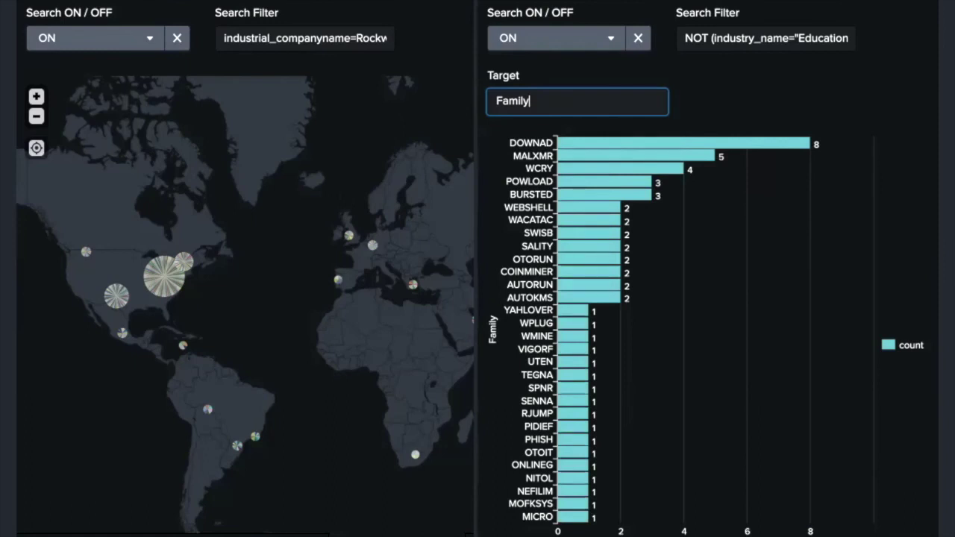
key("Tab")
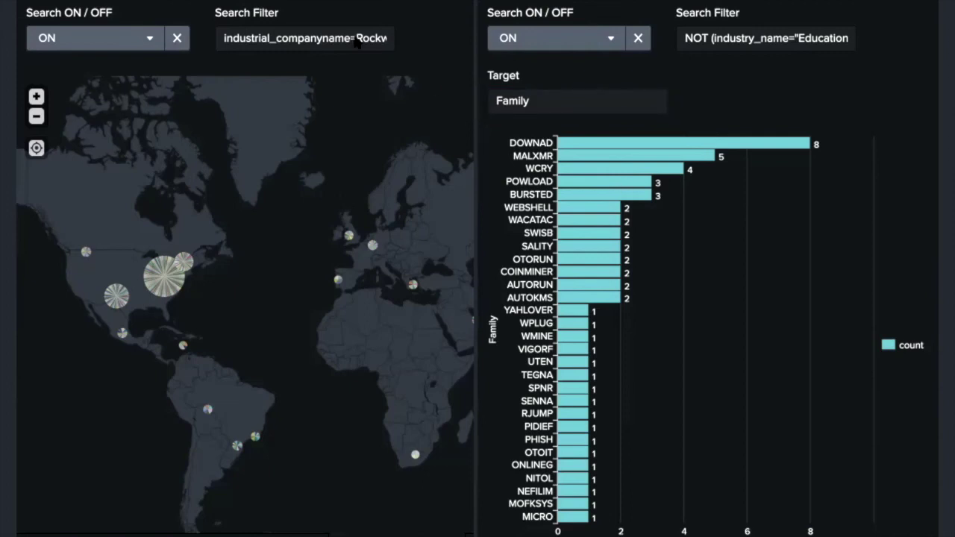
key("shift+Tab")
Replace the geolocation map's filter with the exclusion expression ending in Family=DOWNAD OR Family=WCRY, and inspect the distribution, focusing on Asia
left_click(299, 37)
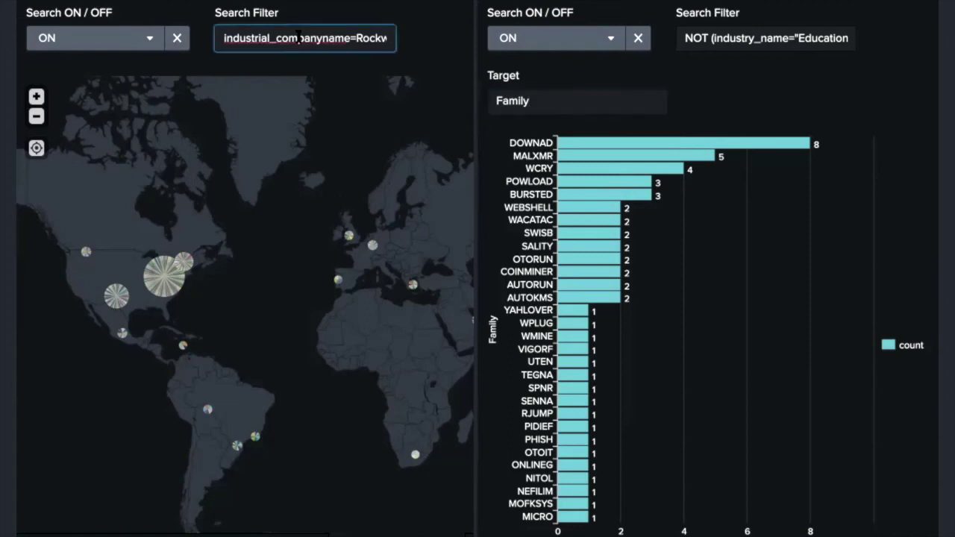
key("ctrl+a")
type("(Family=DOWNAD OR Family=WCRY)")
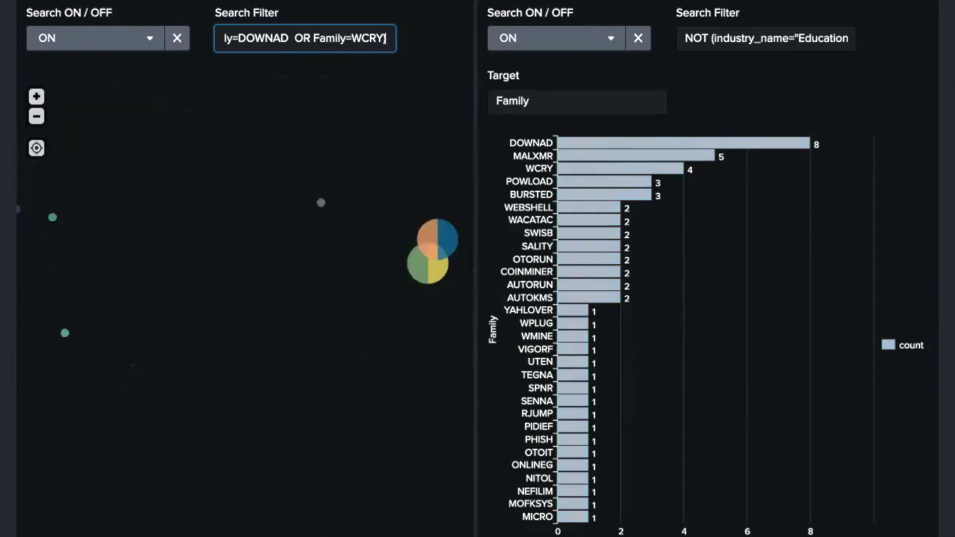
left_click(36, 116)
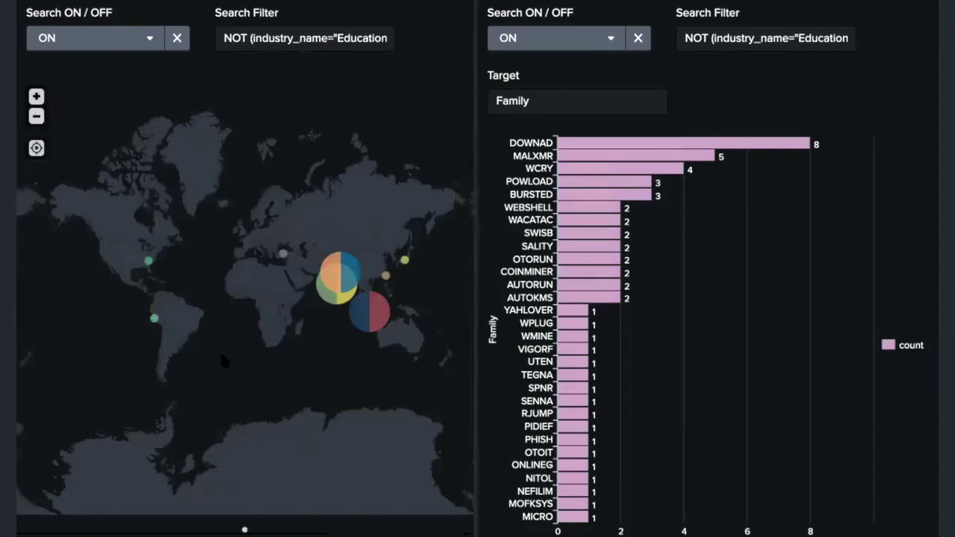
left_click_drag(220, 349, 188, 376)
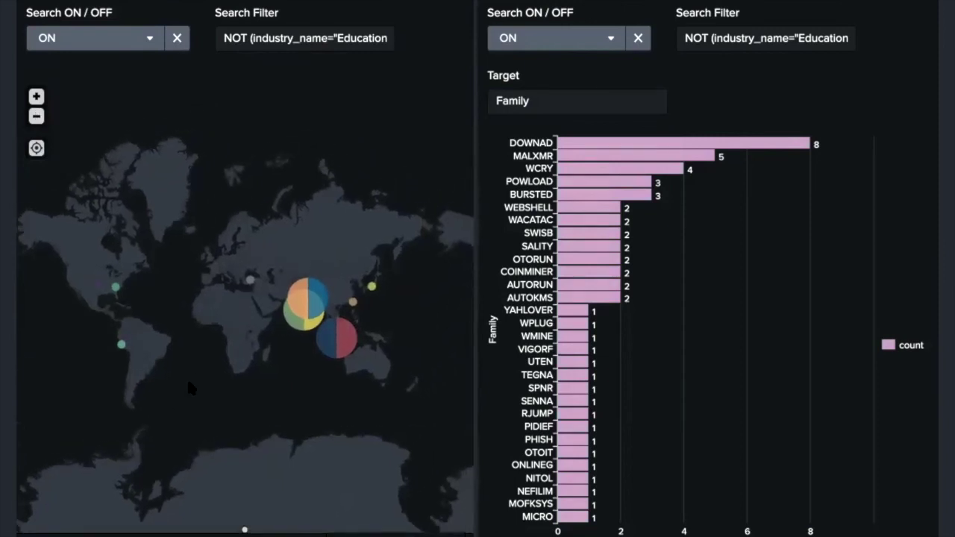
left_click(38, 98)
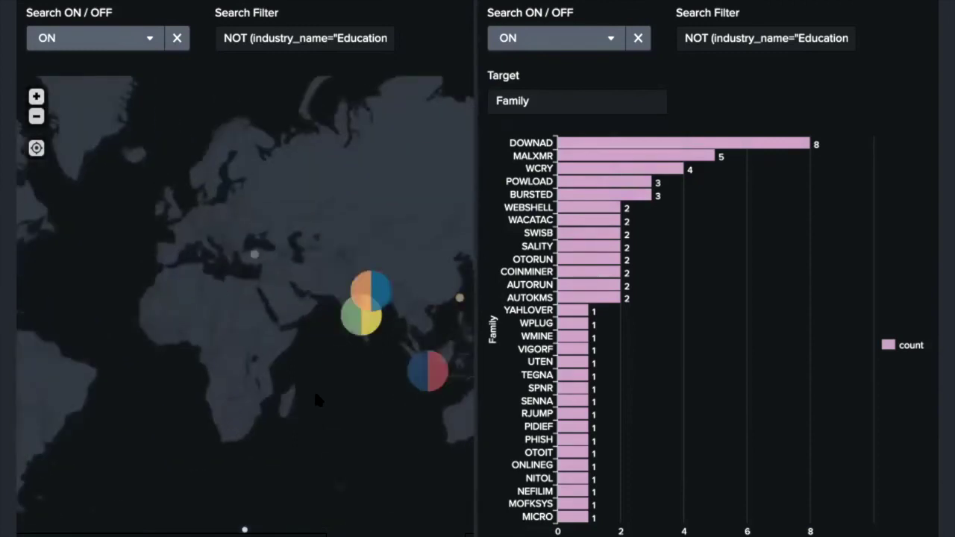
left_click_drag(313, 389, 242, 394)
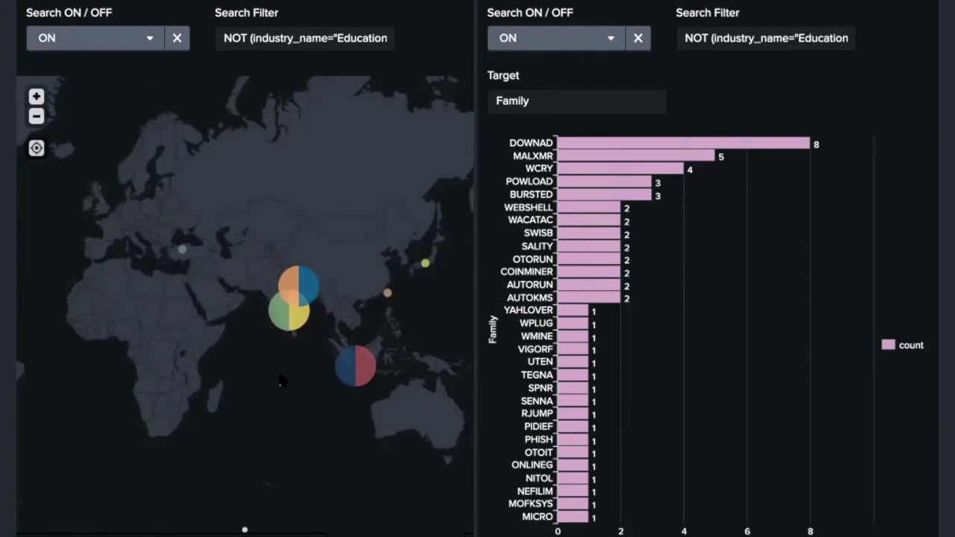
Replace the geolocation map's filter with the exclusion expression ending in AND (Family=MALXMR) and inspect the worldwide distribution
mouse_move(697, 156)
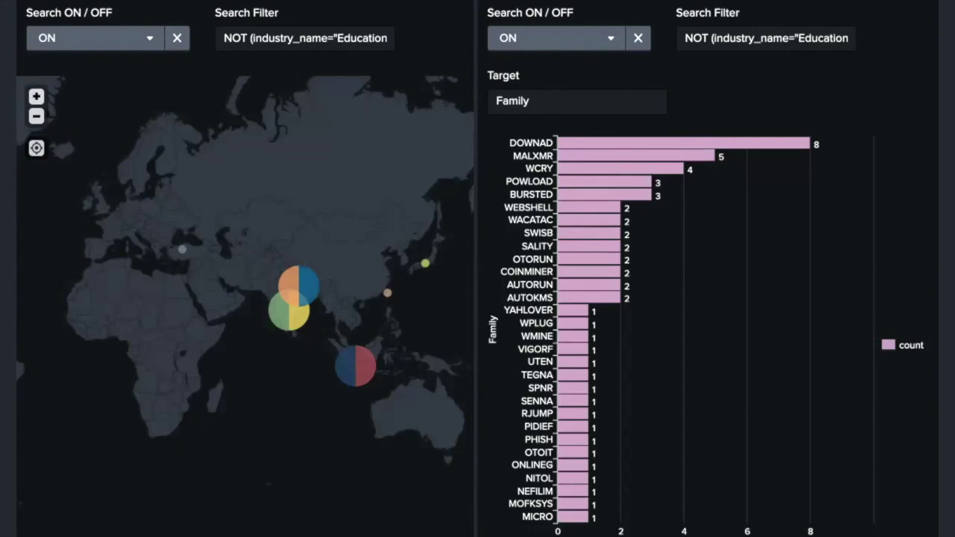
left_click(288, 39)
key("ctrl+a")
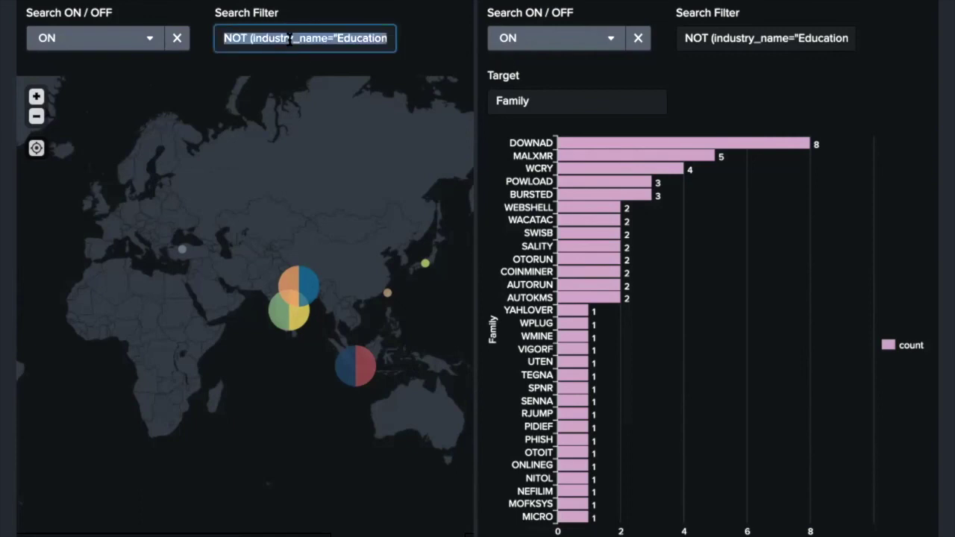
key("ctrl+v")
key("Return")
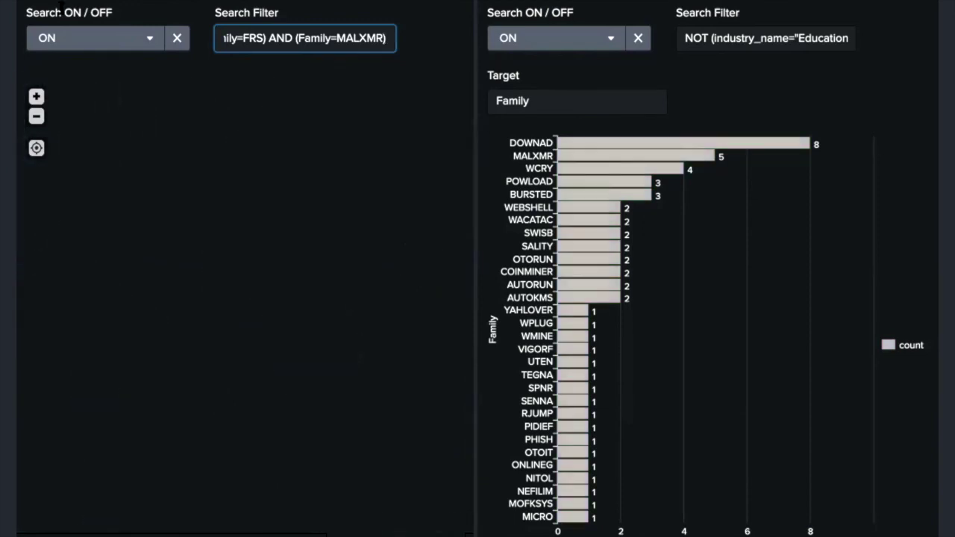
left_click(37, 118)
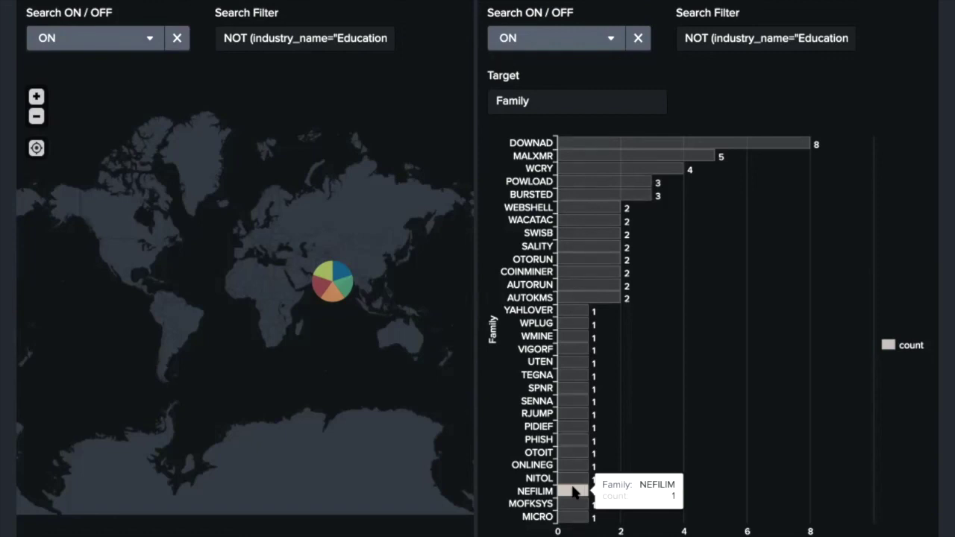
Filter the Timeline panel with the exclusion expression ending in Family=DOWNAD OR Family=WCRY, and turn its search on
scroll(484, 476, "down", 2)
scroll(485, 477, "down", 5)
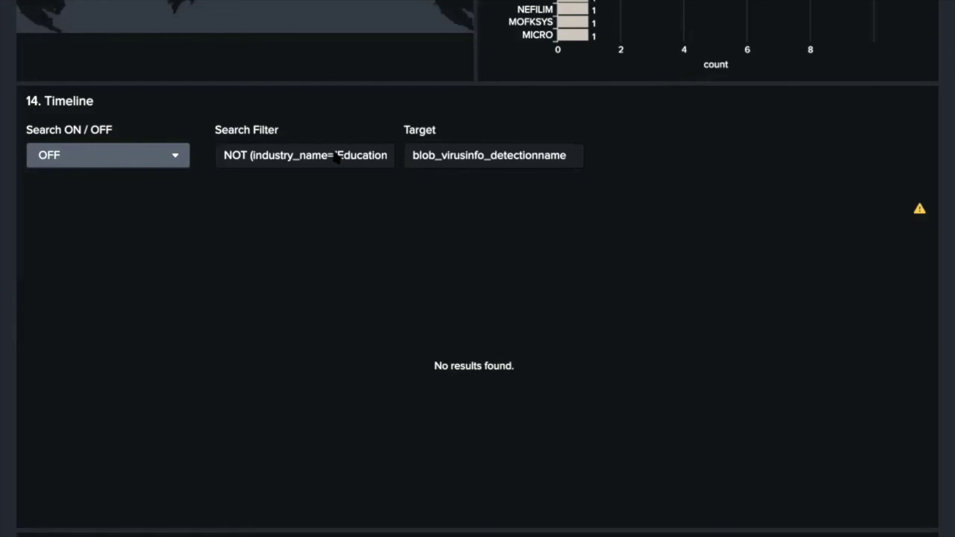
left_click(306, 154)
key("ctrl+a")
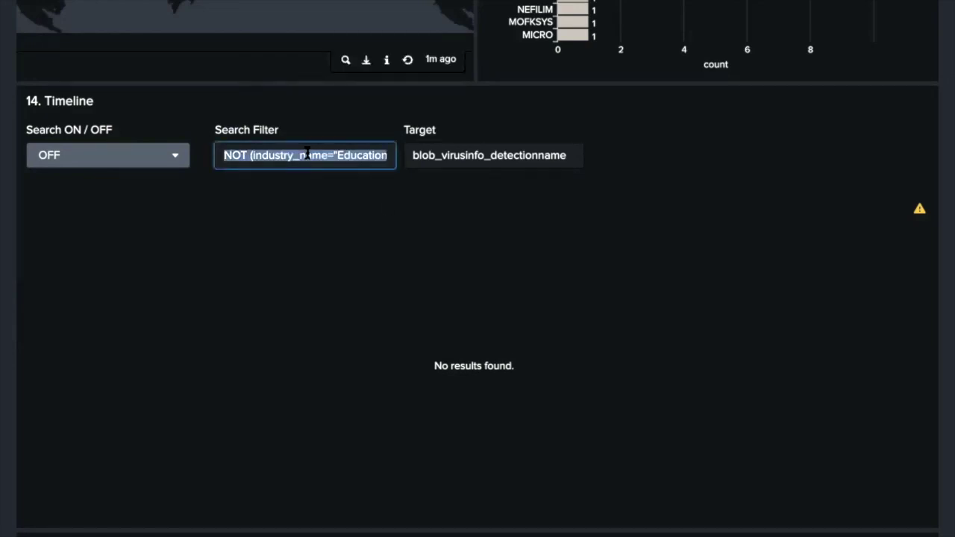
key("ctrl+v")
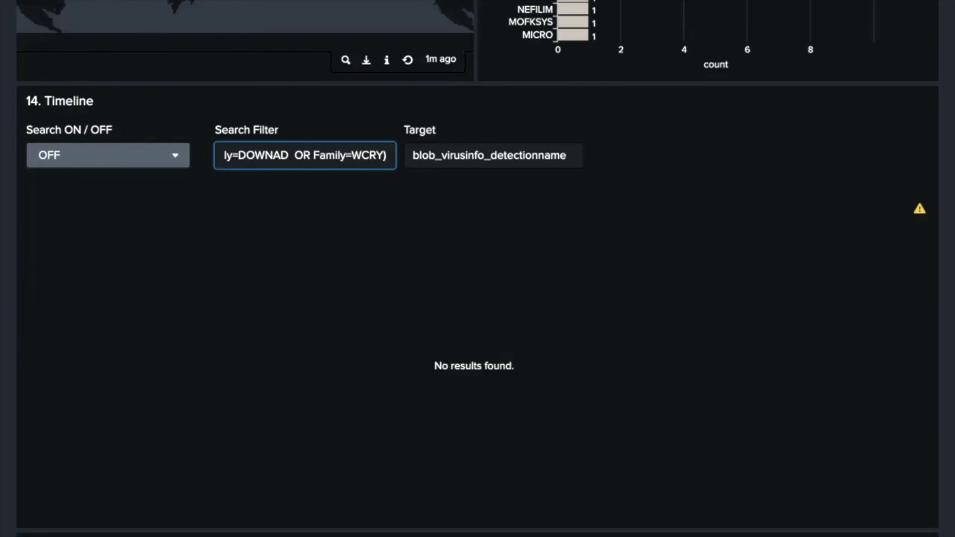
left_click(170, 156)
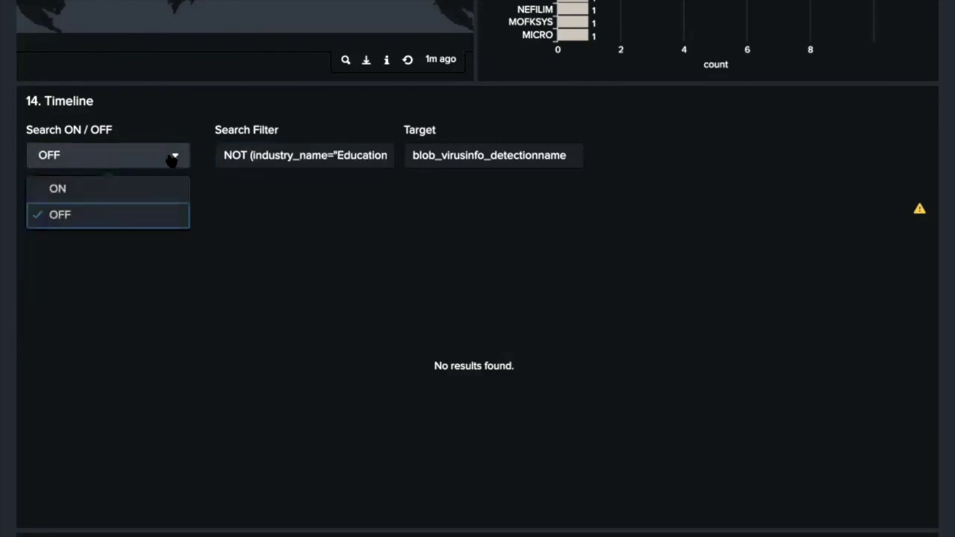
left_click(123, 187)
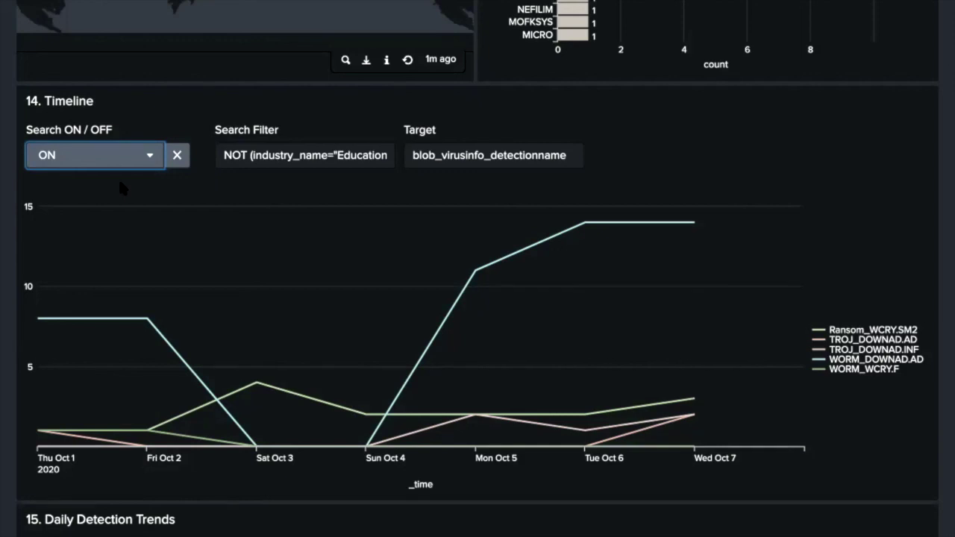
Turn on the Daily Detection Trends search with its existing filter and Family target, and examine the daily malware family breakdown
scroll(120, 185, "down", 5)
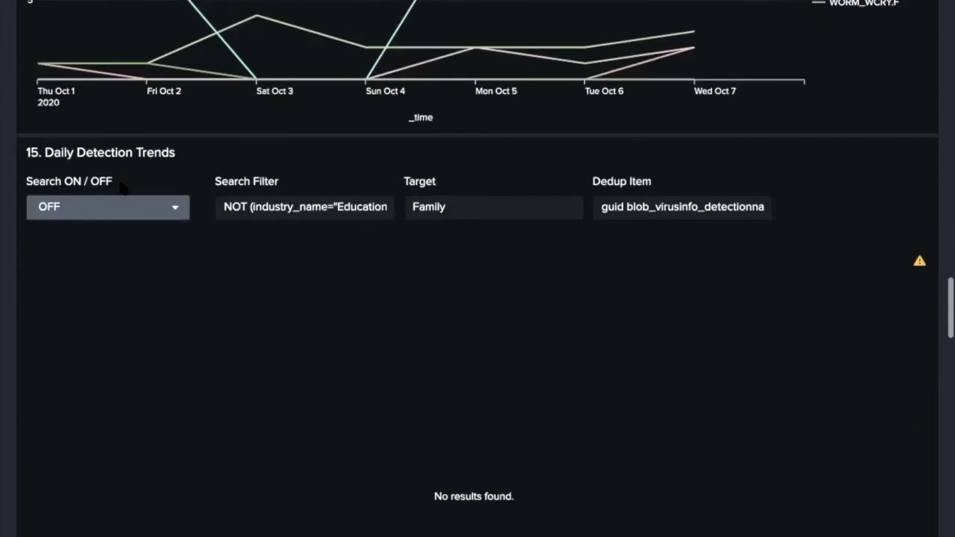
scroll(120, 186, "down", 2)
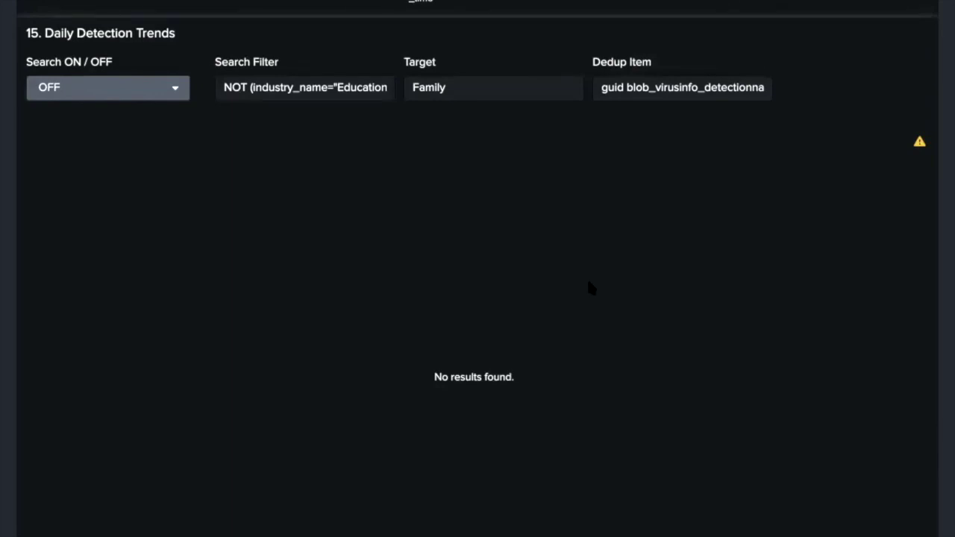
left_click(281, 84)
key("ctrl+a")
key("Right")
left_click(173, 89)
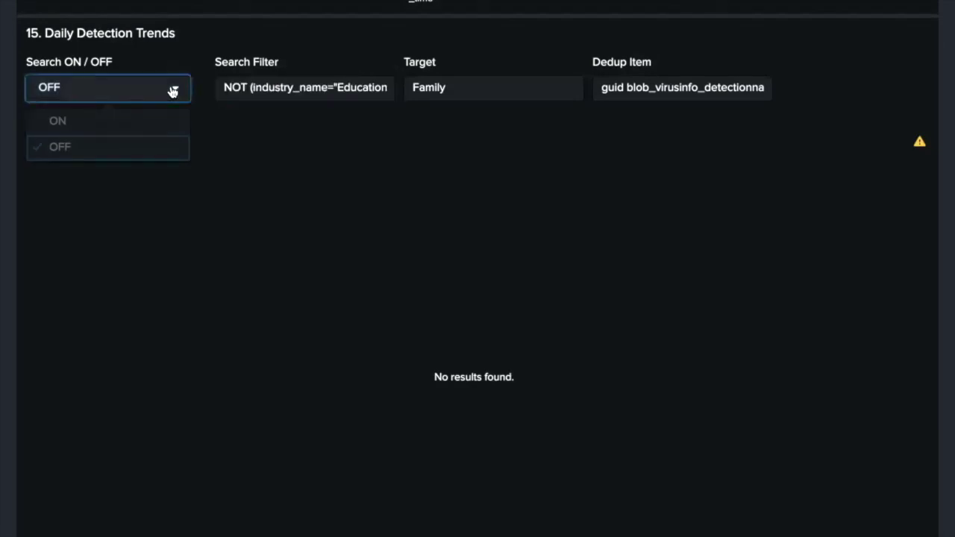
left_click(123, 123)
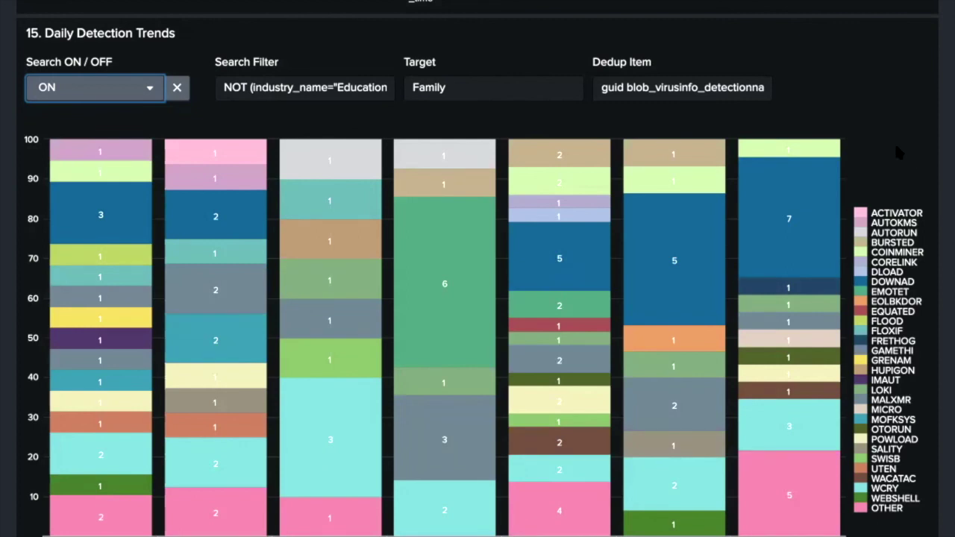
scroll(898, 151, "down", 1)
scroll(895, 151, "down", 3)
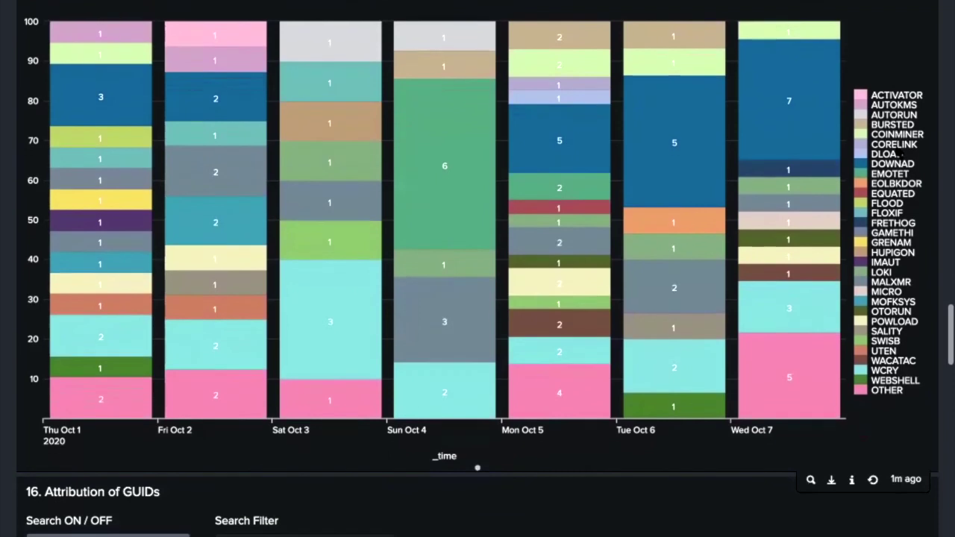
Look through the remaining panels, covering Attribution of GUIDs, Detections by GUID, Detection Details and Interesting Detections, and check their search filters
scroll(899, 148, "down", 3)
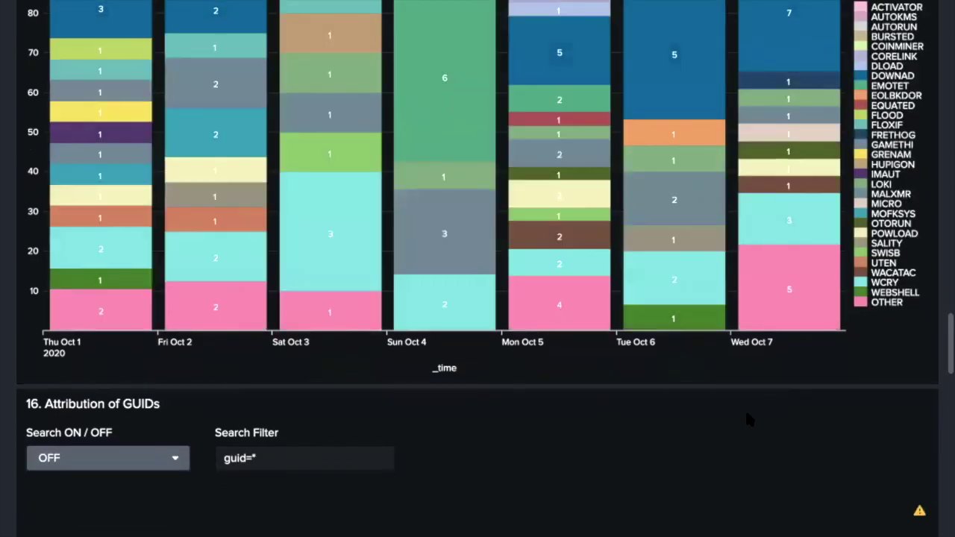
scroll(746, 414, "down", 7)
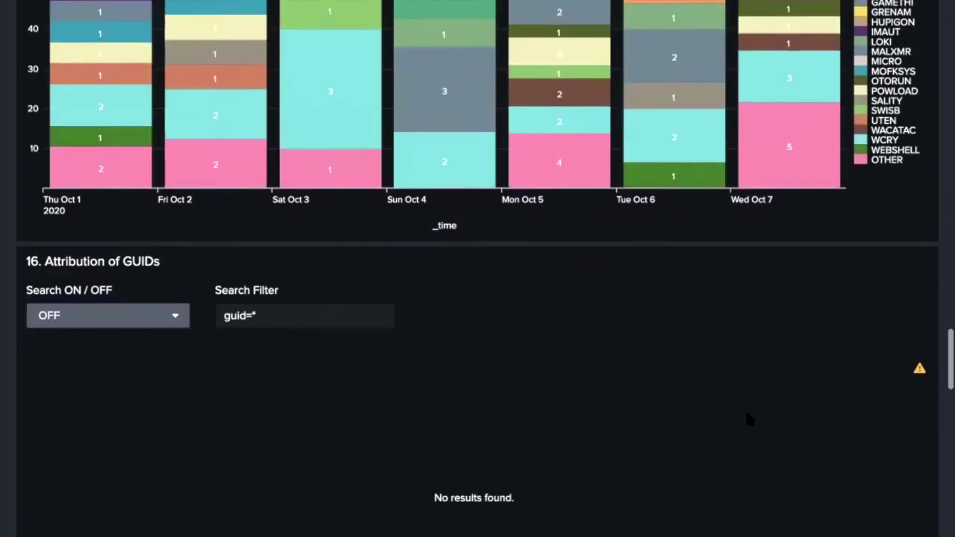
scroll(746, 414, "down", 4)
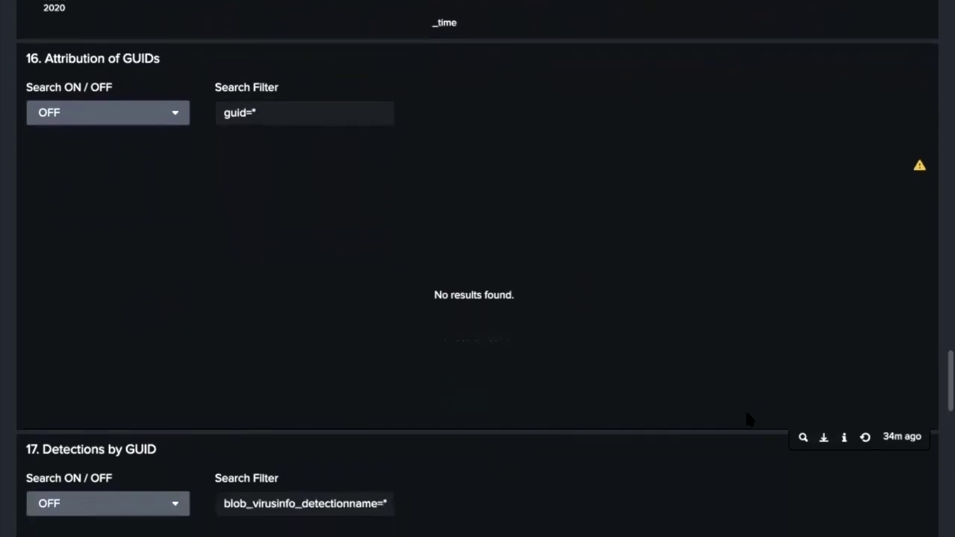
scroll(745, 415, "down", 4)
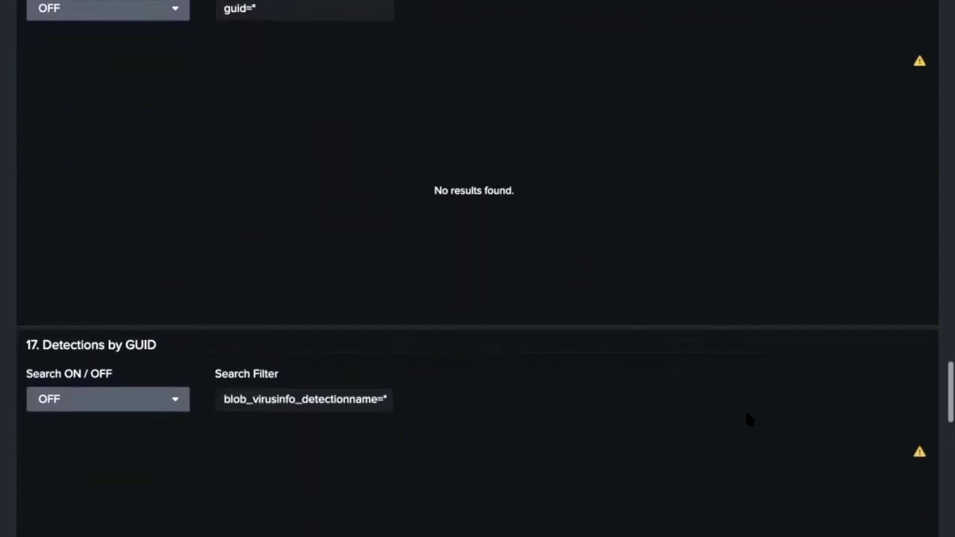
scroll(746, 416, "down", 3)
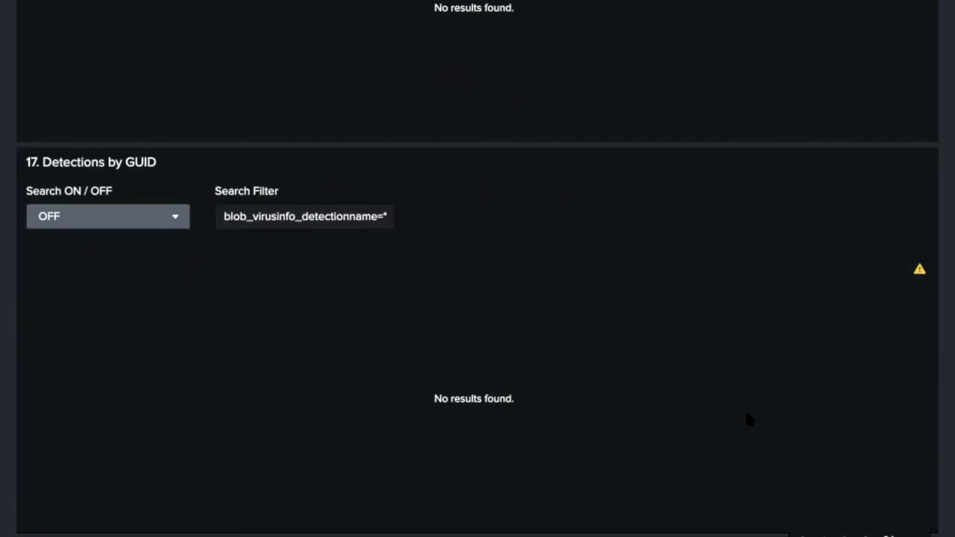
scroll(746, 417, "down", 4)
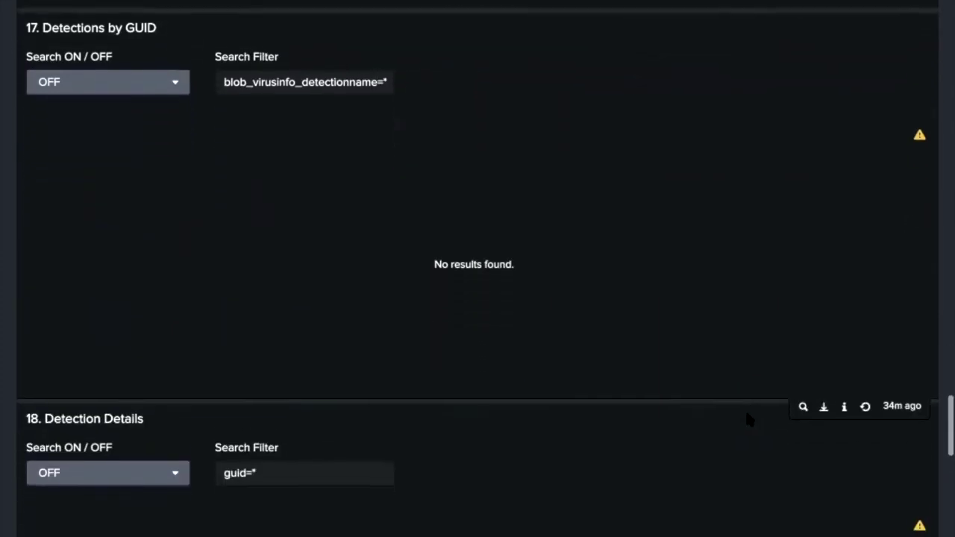
scroll(746, 414, "down", 5)
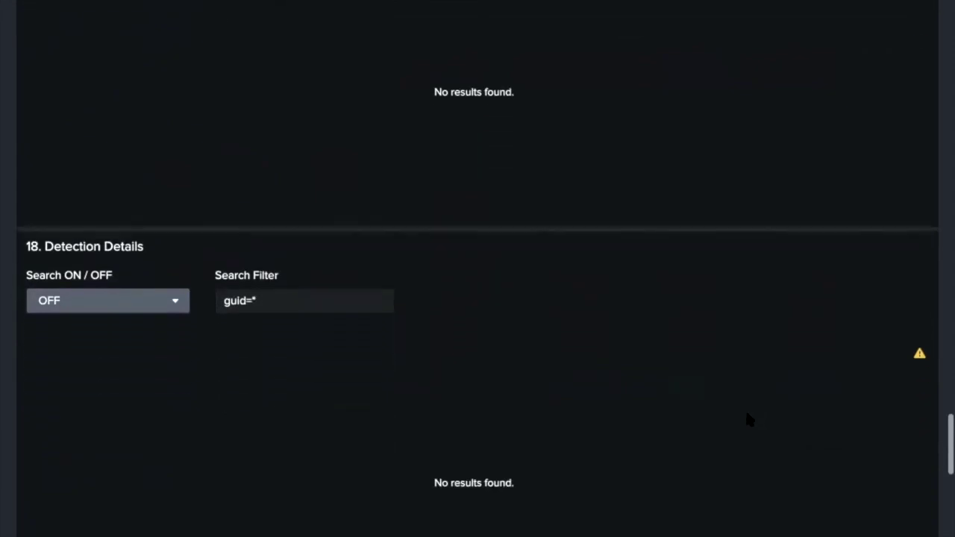
scroll(747, 417, "down", 11)
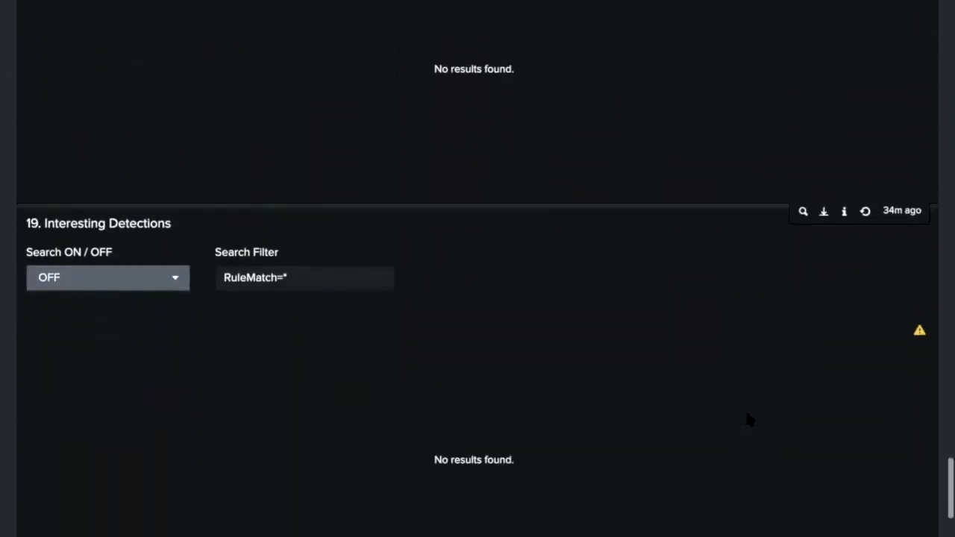
scroll(746, 418, "down", 5)
scroll(746, 417, "up", 2)
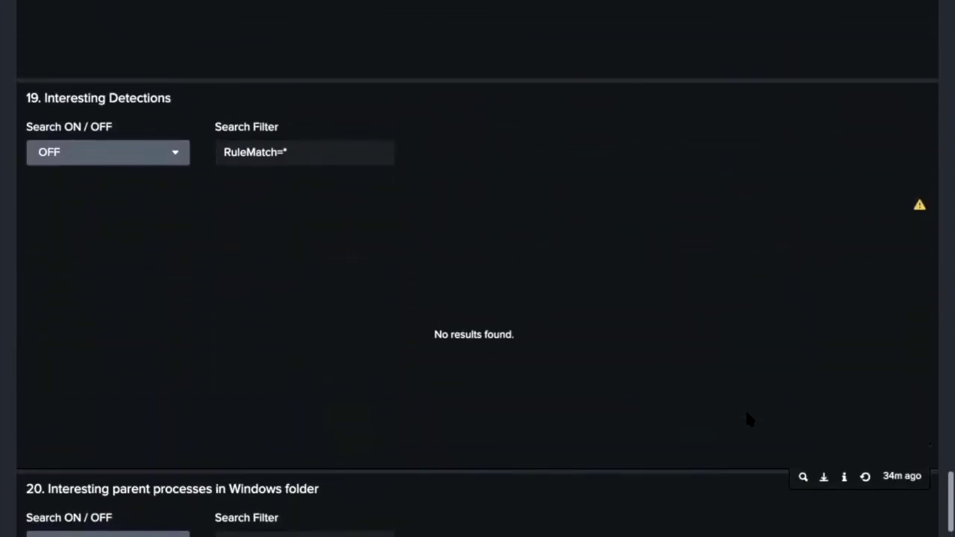
scroll(746, 415, "up", 4)
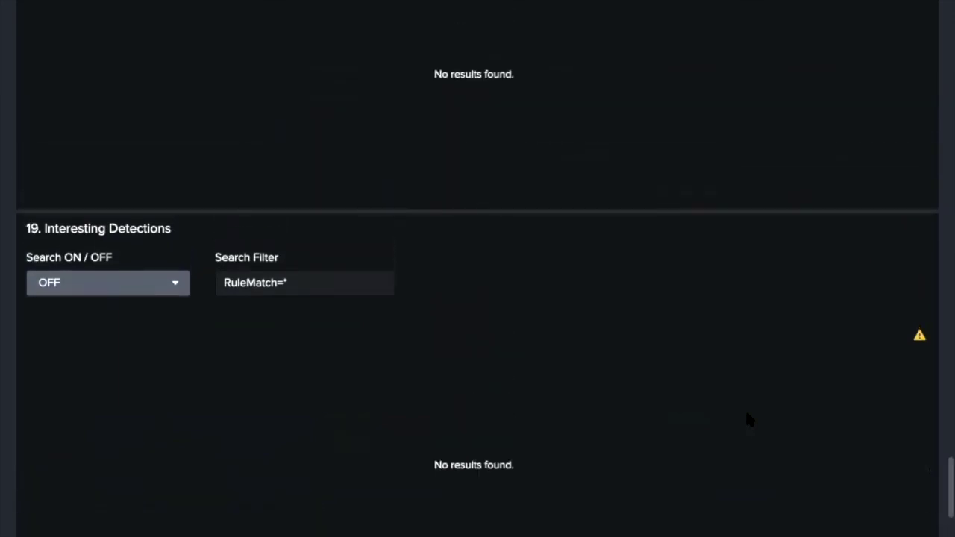